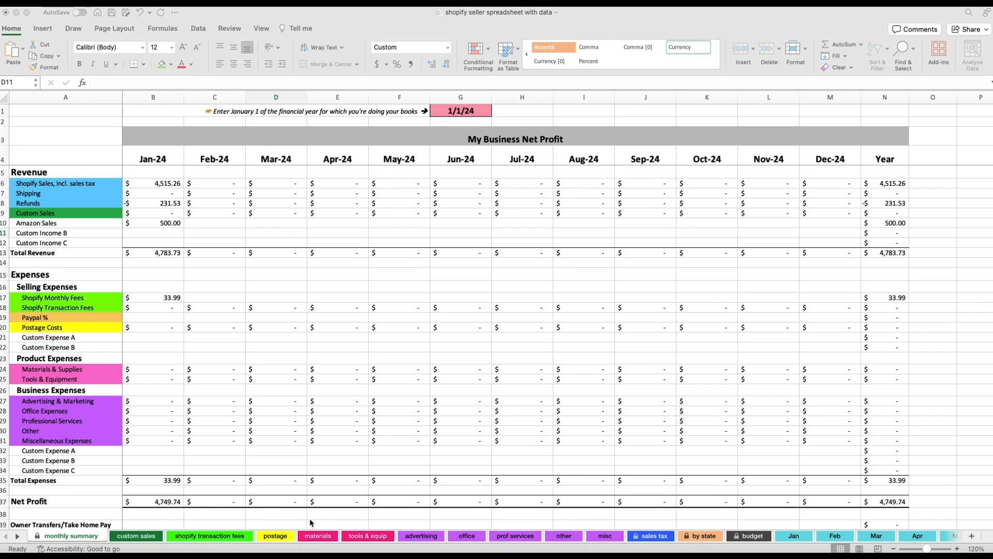
Step: Glance at the empty Jan data sheet, then return to the 2023 monthly summary
{"action": "left_click", "coordinate": [793, 535]}
{"action": "left_click", "coordinate": [826, 537]}
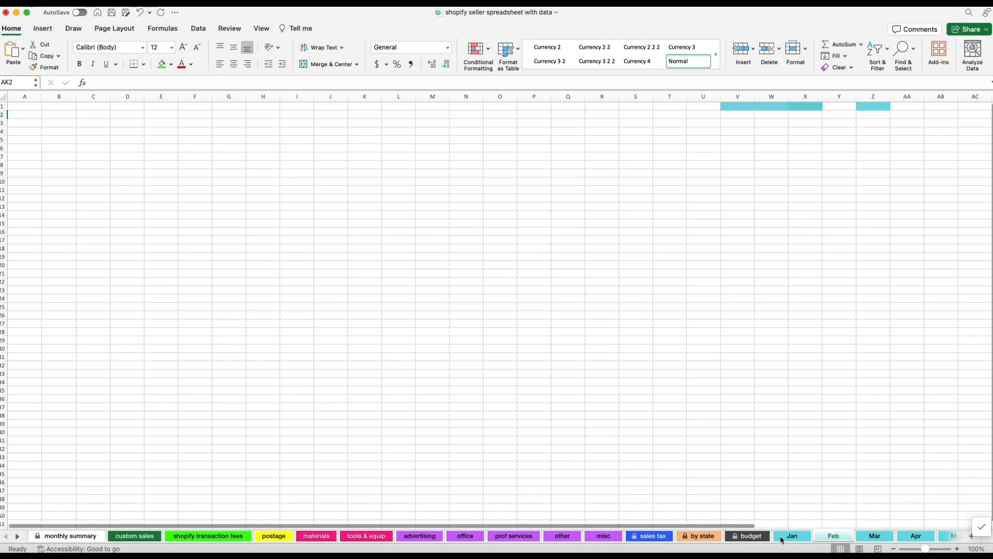
{"action": "left_click", "coordinate": [66, 536]}
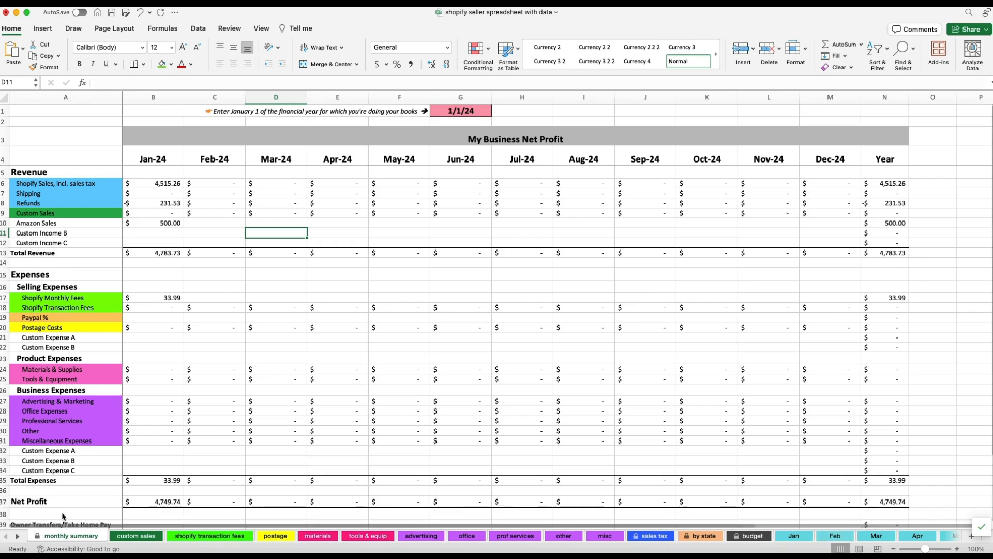
{"action": "scroll", "coordinate": [455, 414], "scroll_direction": "right", "scroll_amount": 3}
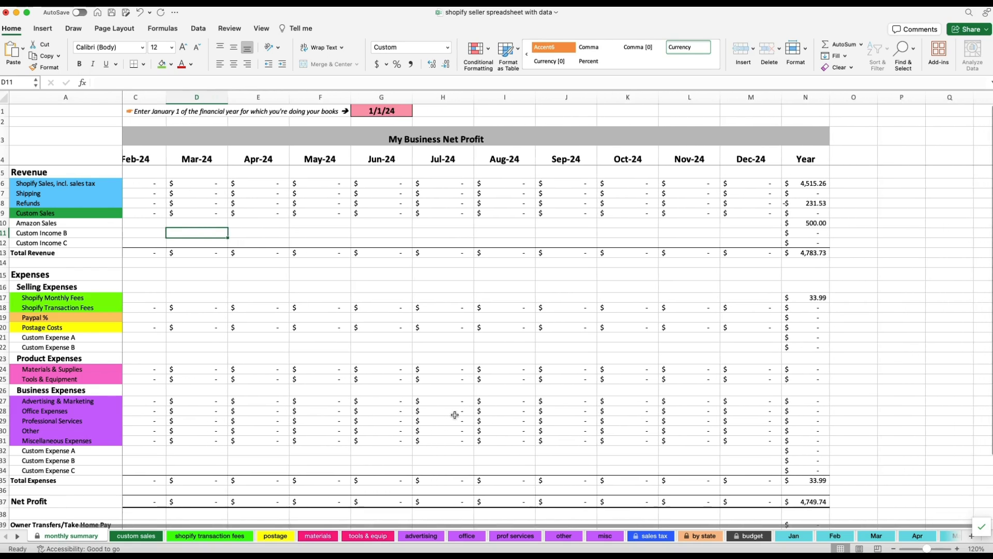
{"action": "scroll", "coordinate": [454, 413], "scroll_direction": "left", "scroll_amount": 3}
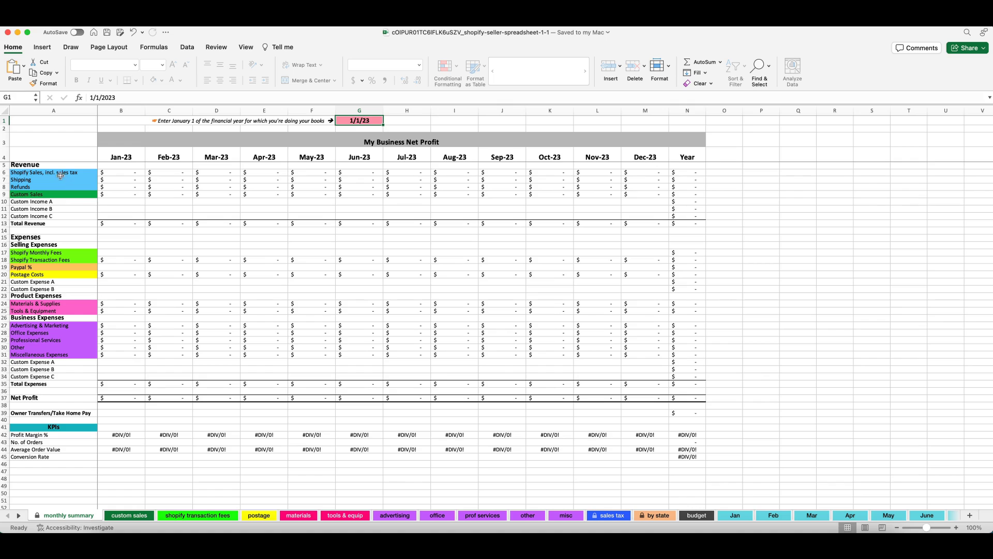
{"action": "left_click_drag", "start_coordinate": [43, 176], "coordinate": [43, 187]}
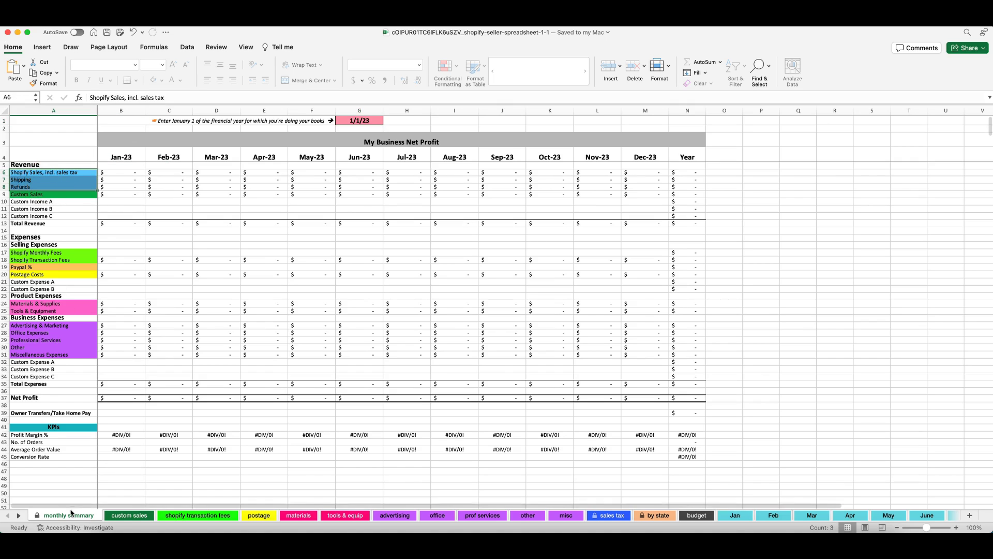
{"action": "left_click", "coordinate": [26, 172]}
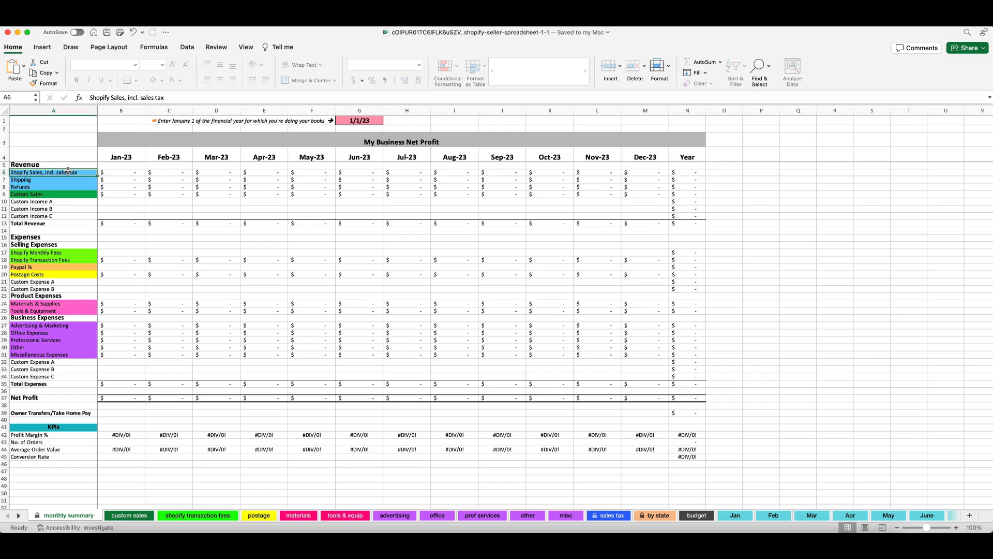
{"action": "left_click", "coordinate": [27, 180]}
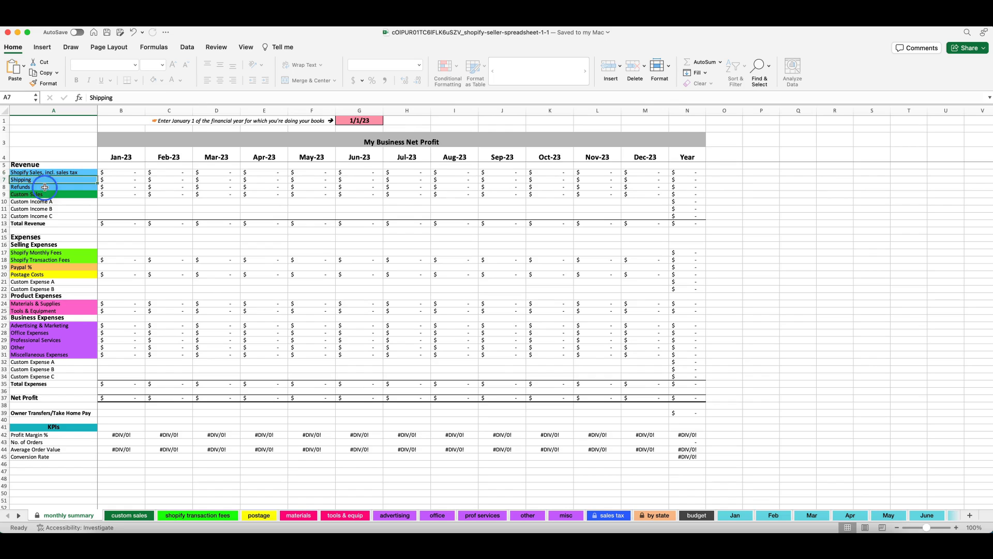
{"action": "left_click", "coordinate": [44, 187]}
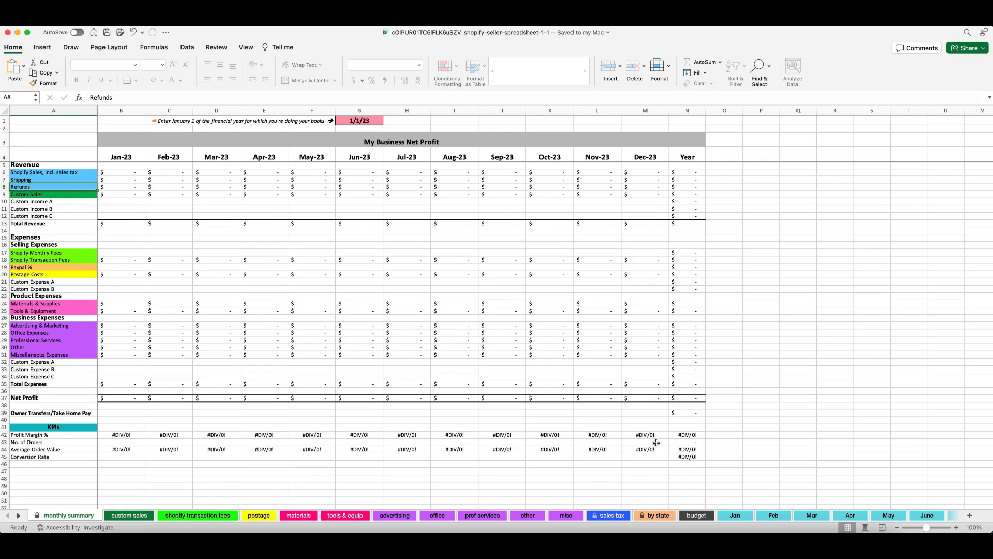
Step: Look over the state sales tax and sales-by-state sheets, ending on sales tax
{"action": "left_click", "coordinate": [608, 516]}
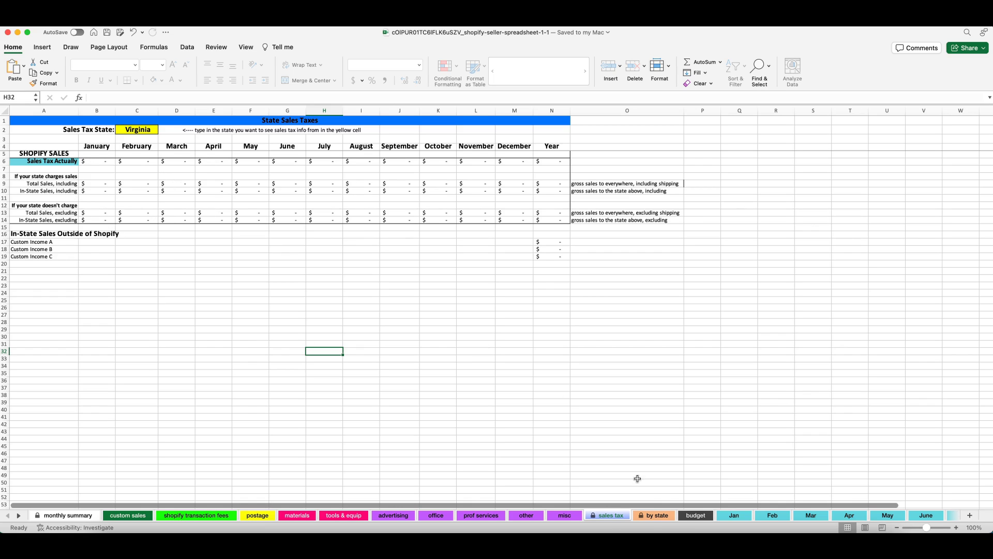
{"action": "left_click", "coordinate": [654, 516]}
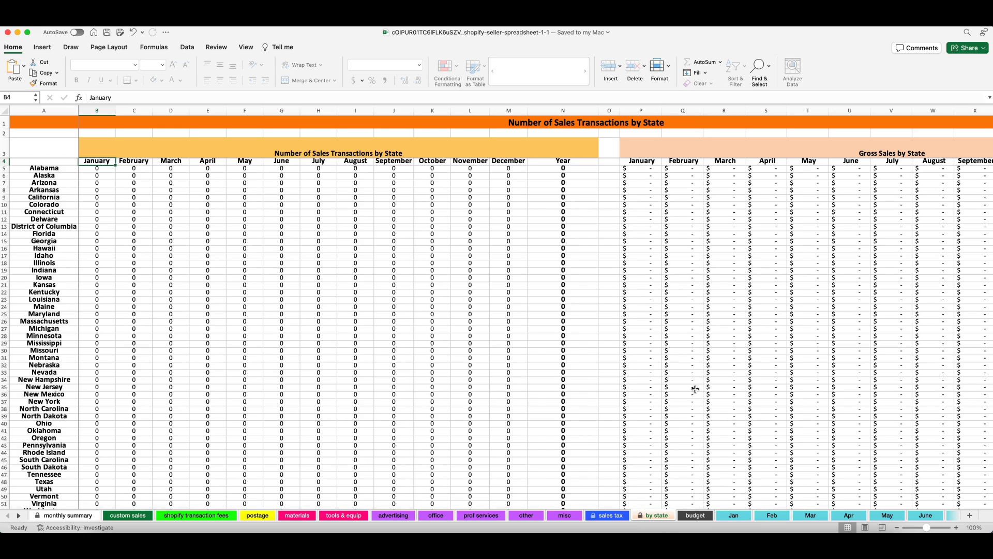
{"action": "scroll", "coordinate": [695, 389], "scroll_direction": "right", "scroll_amount": 1}
{"action": "scroll", "coordinate": [693, 385], "scroll_direction": "left", "scroll_amount": 1}
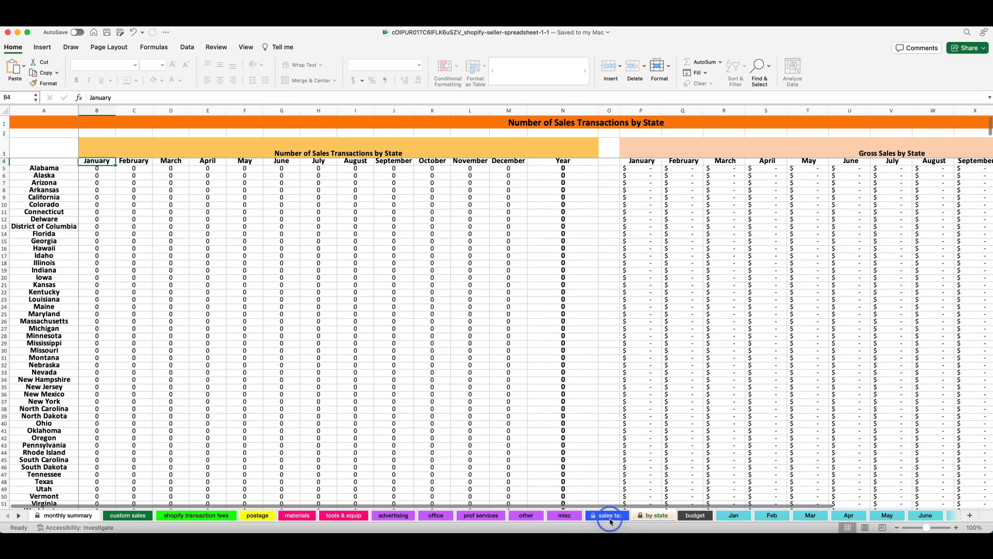
{"action": "left_click", "coordinate": [610, 521]}
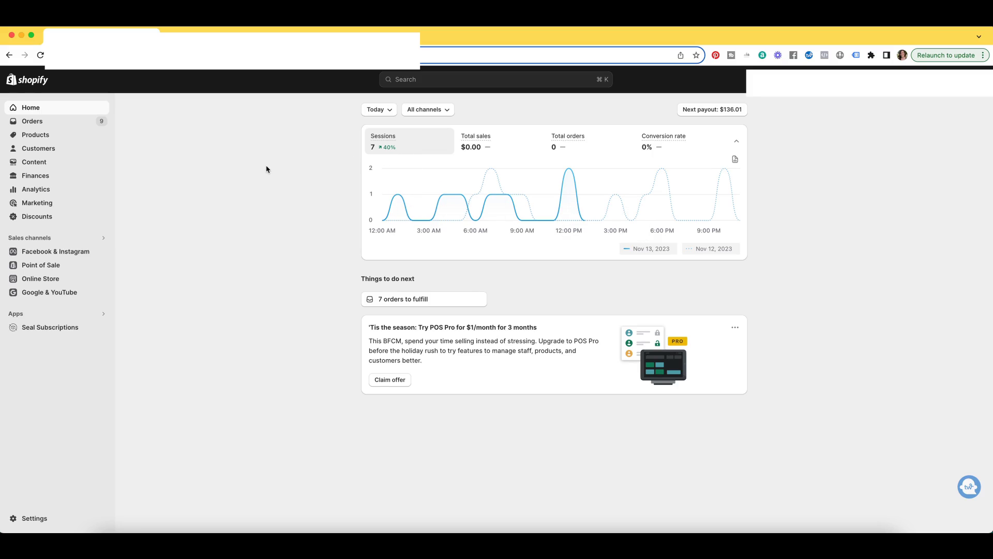
Step: Go to Analytics > Reports and scroll down through the report list
{"action": "left_click", "coordinate": [32, 190]}
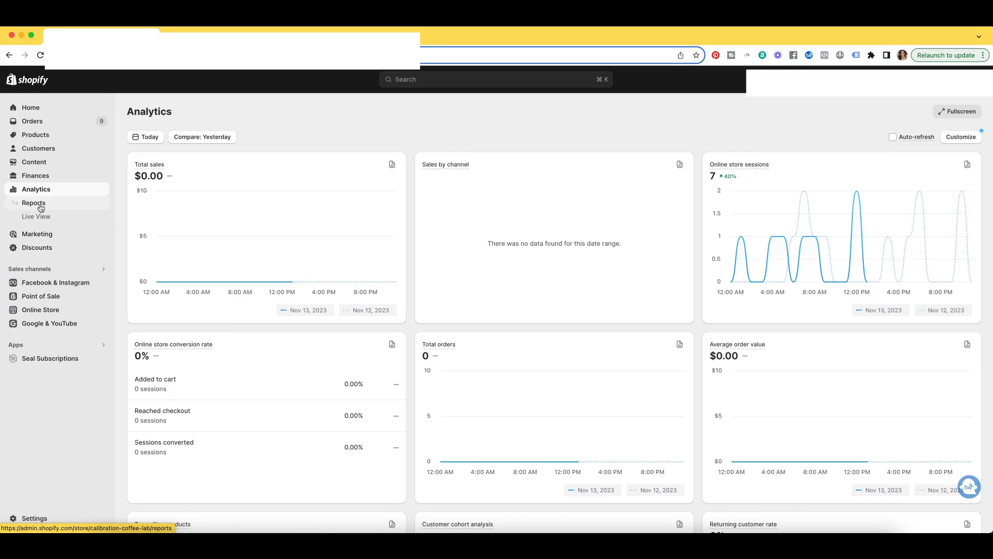
{"action": "left_click", "coordinate": [41, 208]}
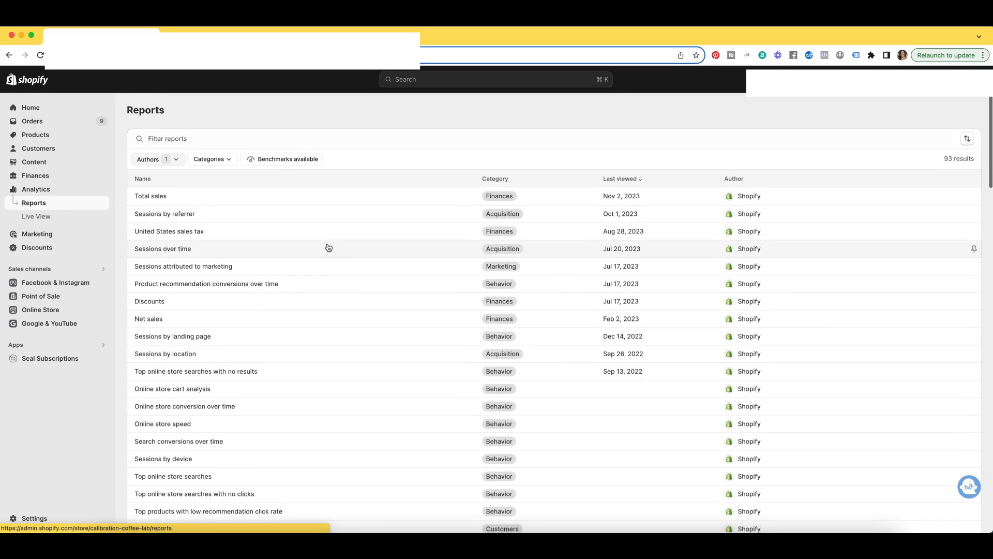
{"action": "scroll", "coordinate": [328, 247], "scroll_direction": "down", "scroll_amount": 1}
{"action": "scroll", "coordinate": [328, 247], "scroll_direction": "down", "scroll_amount": 2}
{"action": "scroll", "coordinate": [328, 248], "scroll_direction": "down", "scroll_amount": 2}
{"action": "scroll", "coordinate": [327, 248], "scroll_direction": "down", "scroll_amount": 2}
{"action": "scroll", "coordinate": [327, 247], "scroll_direction": "down", "scroll_amount": 2}
{"action": "scroll", "coordinate": [327, 248], "scroll_direction": "down", "scroll_amount": 1}
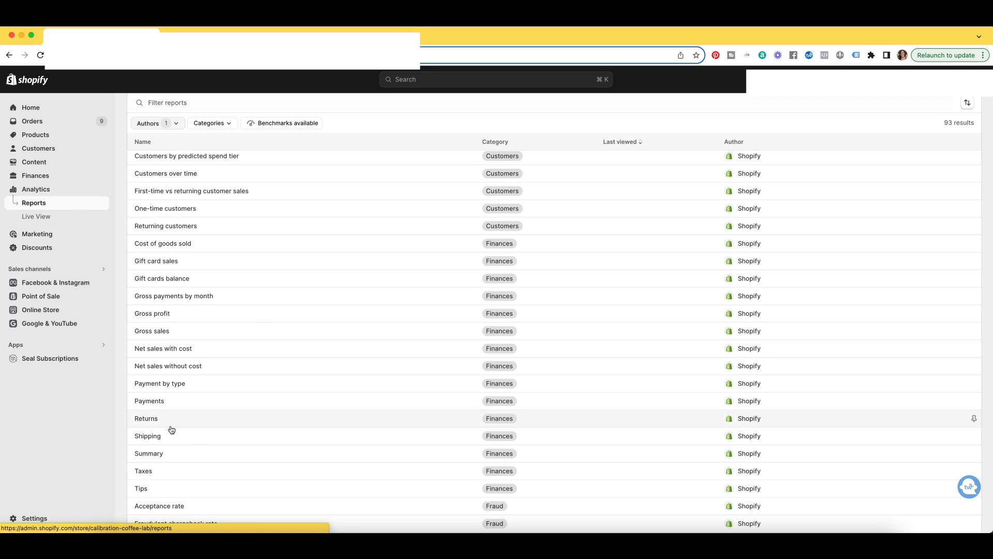
{"action": "scroll", "coordinate": [176, 435], "scroll_direction": "down", "scroll_amount": 1}
{"action": "scroll", "coordinate": [189, 430], "scroll_direction": "down", "scroll_amount": 2}
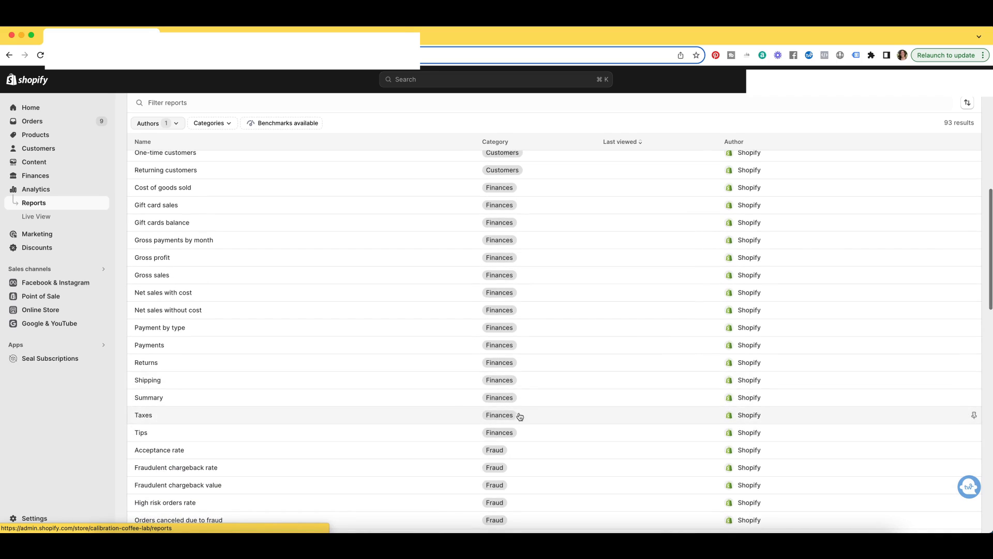
Step: Browse the 93 reports and check the Categories filter, leaving it unapplied
{"action": "scroll", "coordinate": [502, 236], "scroll_direction": "up", "scroll_amount": 1}
{"action": "scroll", "coordinate": [502, 236], "scroll_direction": "up", "scroll_amount": 1}
{"action": "scroll", "coordinate": [500, 233], "scroll_direction": "up", "scroll_amount": 2}
{"action": "scroll", "coordinate": [497, 228], "scroll_direction": "up", "scroll_amount": 4}
{"action": "scroll", "coordinate": [494, 222], "scroll_direction": "up", "scroll_amount": 2}
{"action": "scroll", "coordinate": [494, 221], "scroll_direction": "up", "scroll_amount": 2}
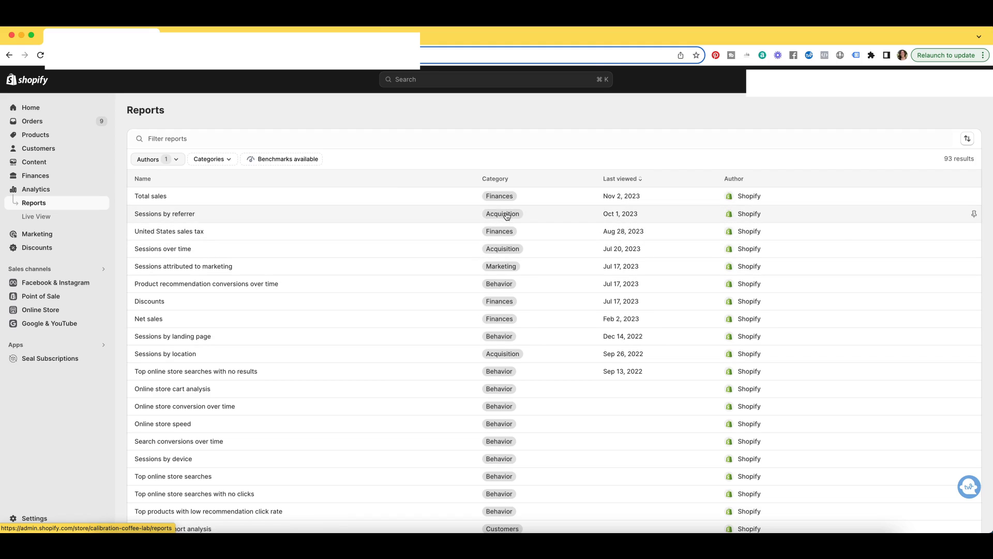
{"action": "scroll", "coordinate": [510, 223], "scroll_direction": "down", "scroll_amount": 1}
{"action": "scroll", "coordinate": [507, 282], "scroll_direction": "down", "scroll_amount": 3}
{"action": "scroll", "coordinate": [515, 311], "scroll_direction": "down", "scroll_amount": 2}
{"action": "scroll", "coordinate": [520, 346], "scroll_direction": "down", "scroll_amount": 2}
{"action": "scroll", "coordinate": [522, 349], "scroll_direction": "down", "scroll_amount": 1}
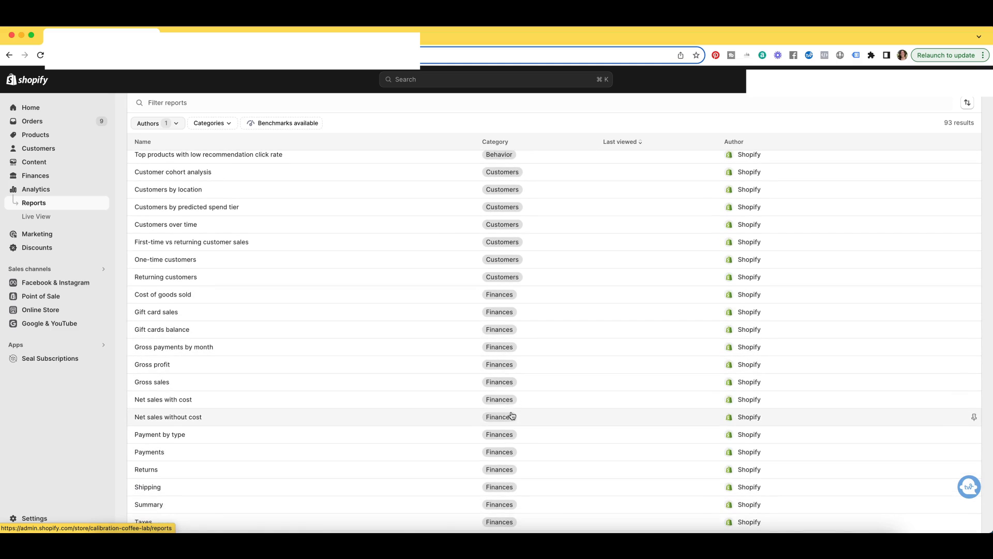
{"action": "scroll", "coordinate": [510, 406], "scroll_direction": "down", "scroll_amount": 1}
{"action": "scroll", "coordinate": [477, 409], "scroll_direction": "up", "scroll_amount": 8}
{"action": "scroll", "coordinate": [479, 410], "scroll_direction": "up", "scroll_amount": 2}
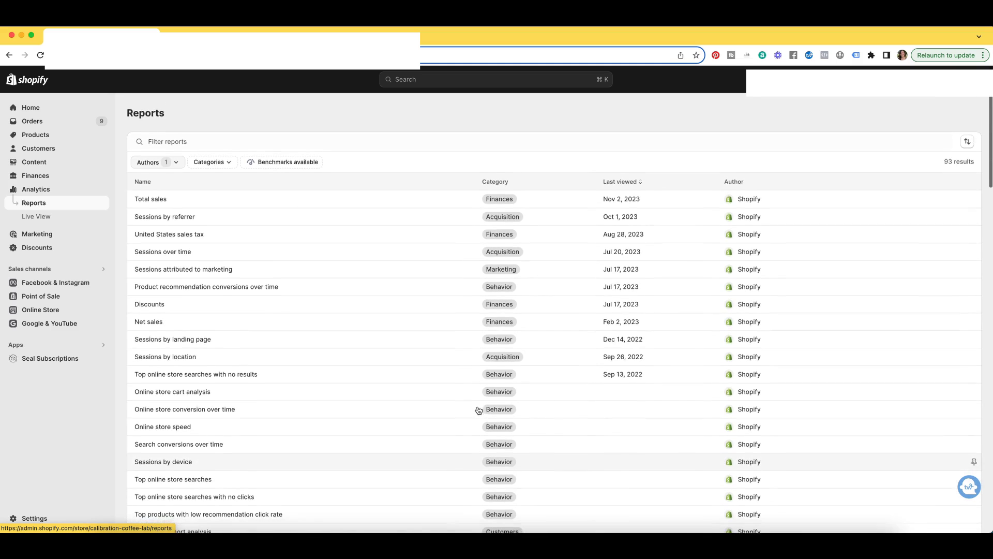
{"action": "left_click", "coordinate": [215, 162]}
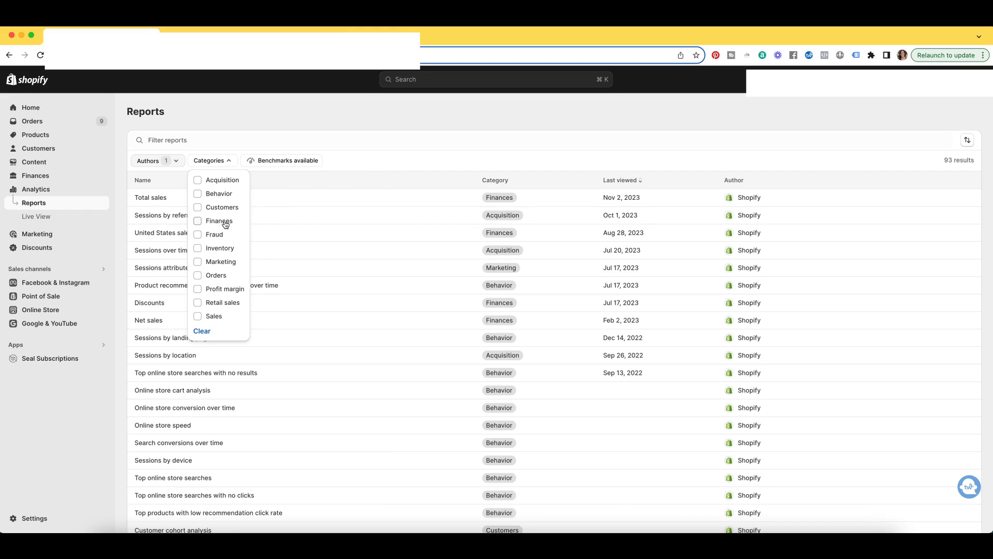
{"action": "left_click", "coordinate": [390, 157]}
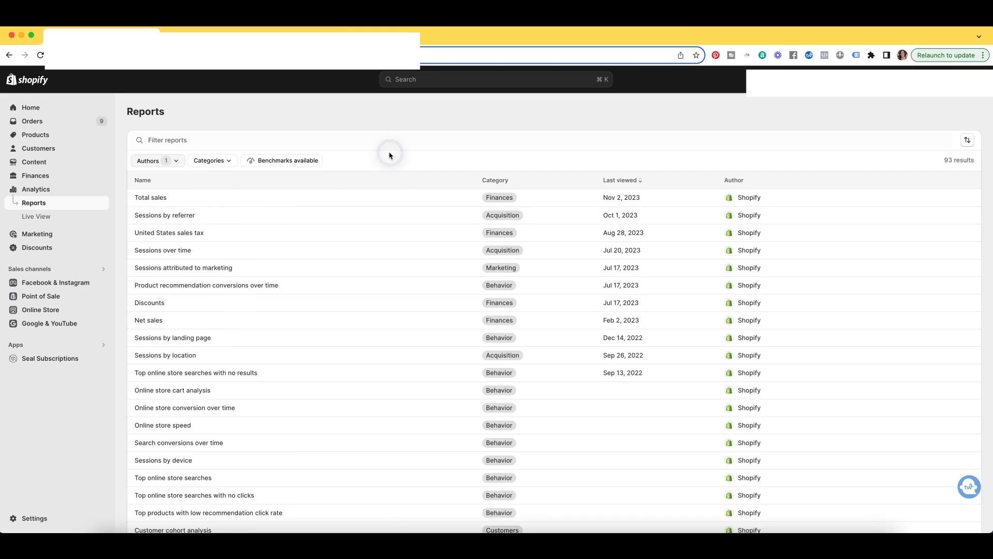
Step: Set the Total sales report's date range to Jan 1–31, 2023
{"action": "left_click", "coordinate": [160, 199]}
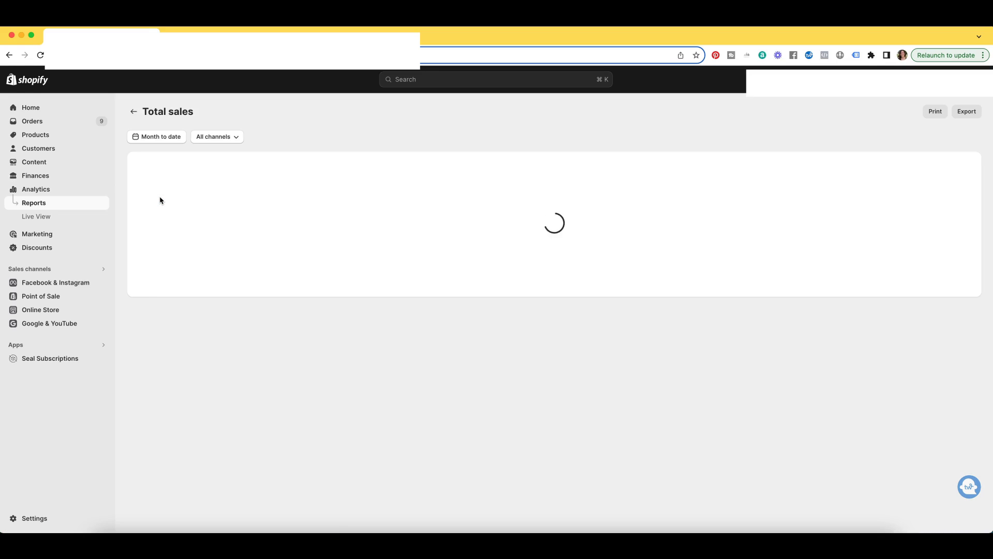
{"action": "left_click", "coordinate": [163, 139]}
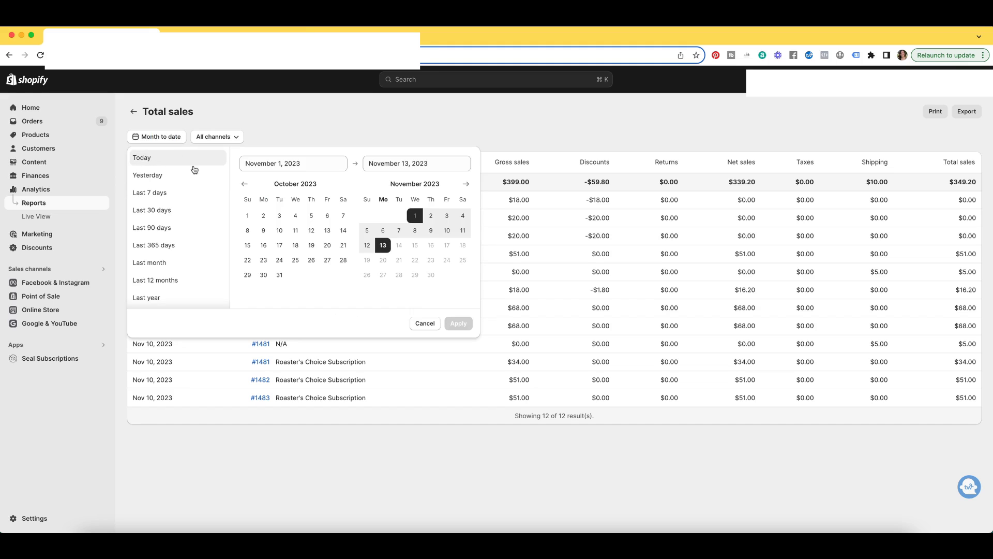
{"action": "left_click", "coordinate": [244, 183]}
{"action": "left_click", "coordinate": [247, 215]}
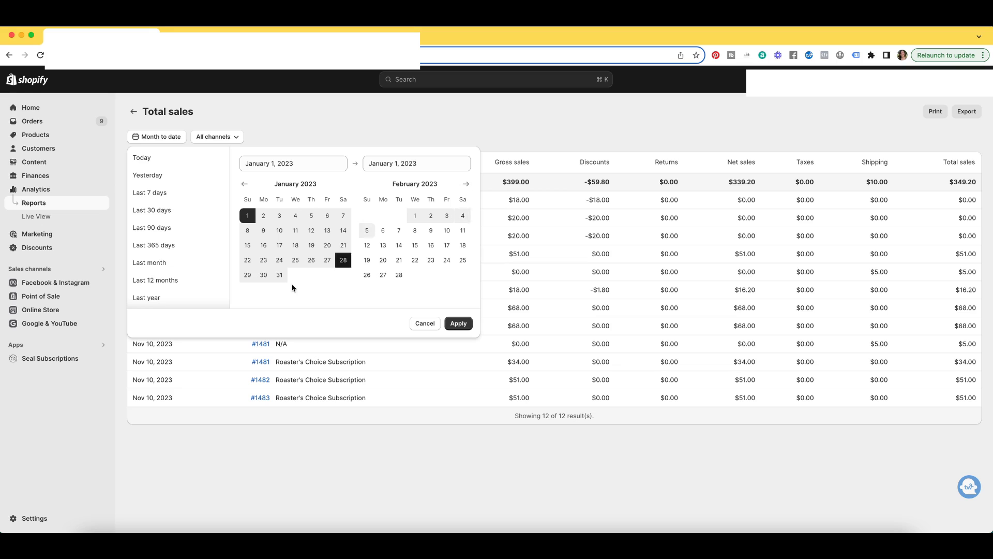
{"action": "left_click", "coordinate": [279, 276]}
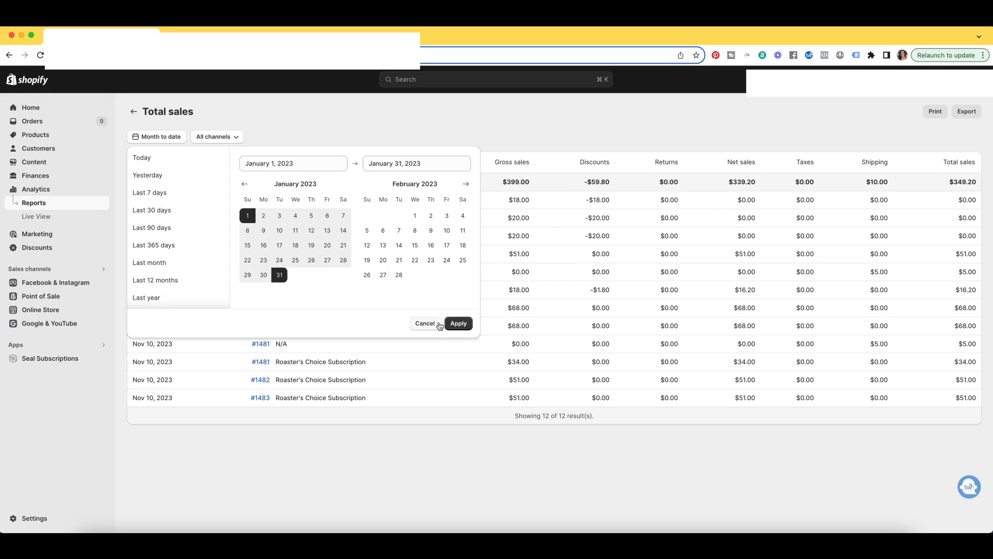
{"action": "left_click", "coordinate": [458, 323]}
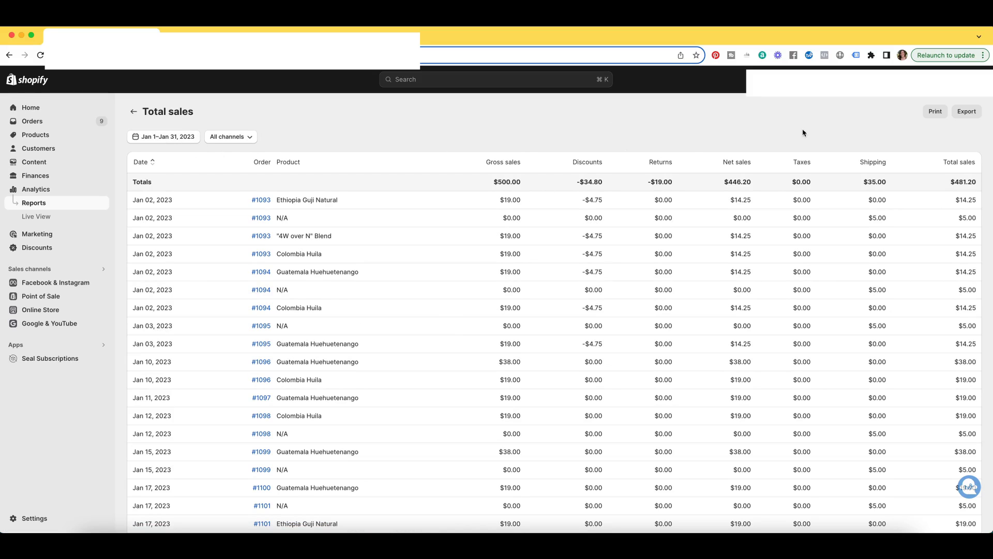
Step: Export the full January Total sales report as a CSV
{"action": "left_click", "coordinate": [963, 119]}
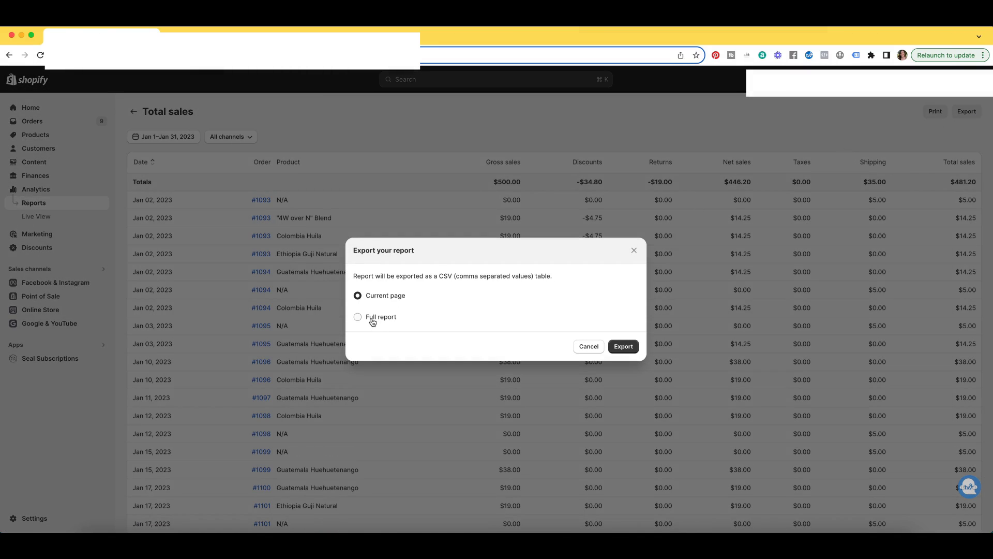
{"action": "left_click", "coordinate": [373, 321]}
{"action": "left_click", "coordinate": [624, 346]}
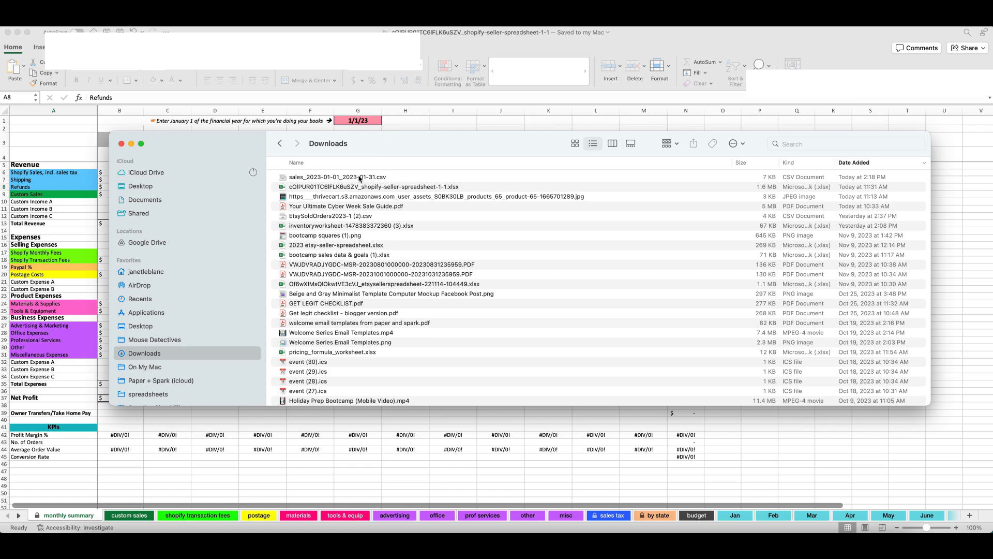
Step: Open the downloaded January sales CSV in Excel
{"action": "left_click", "coordinate": [352, 177]}
{"action": "right_click", "coordinate": [360, 179]}
{"action": "mouse_move", "coordinate": [381, 192]}
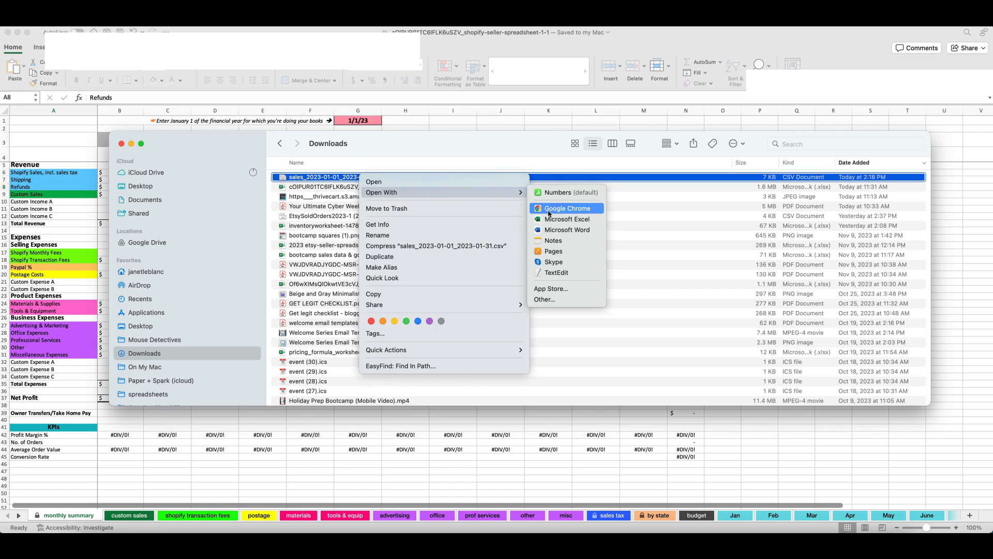
{"action": "left_click", "coordinate": [550, 220]}
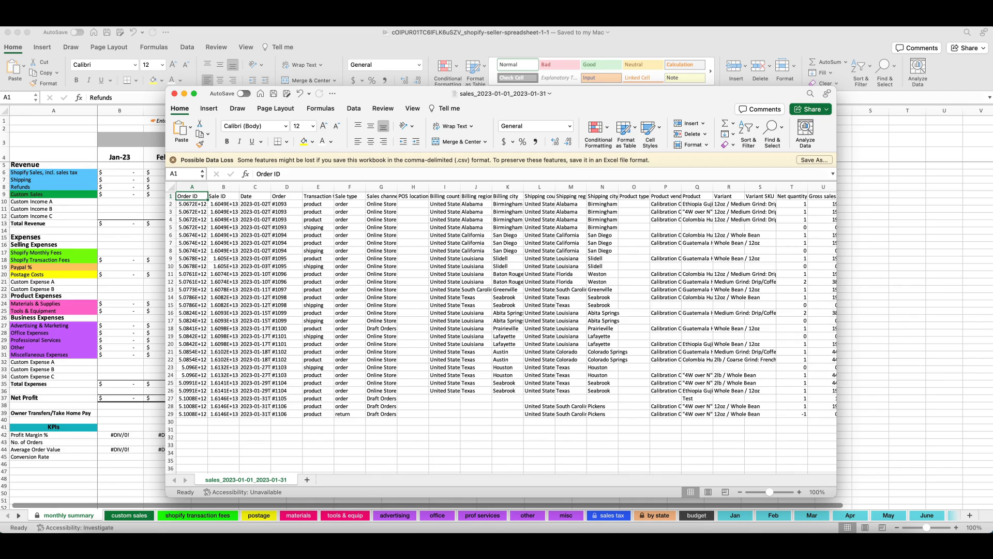
Step: Select the entire January sales CSV sheet and copy it
{"action": "left_click", "coordinate": [170, 197]}
{"action": "left_click_drag", "start_coordinate": [171, 197], "coordinate": [200, 401]}
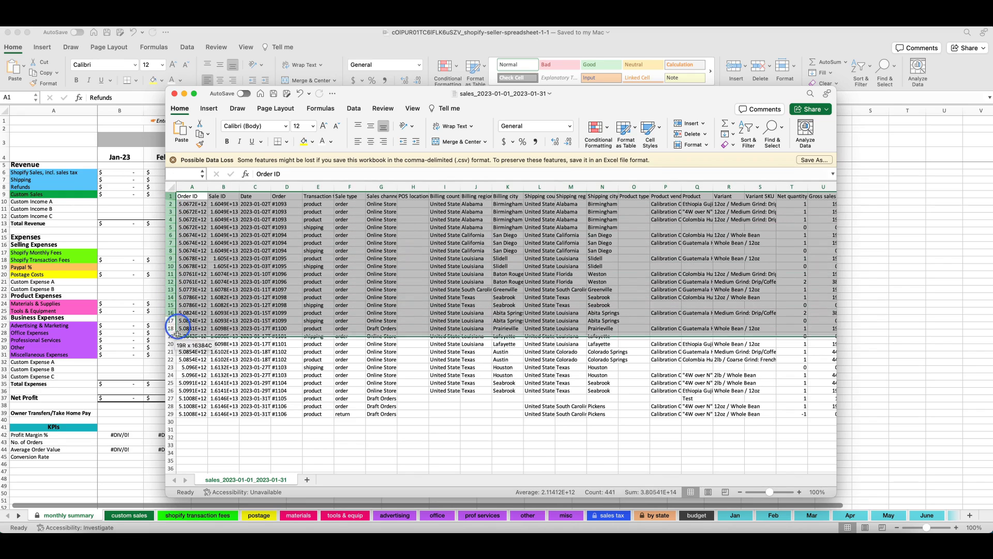
{"action": "left_click", "coordinate": [224, 367]}
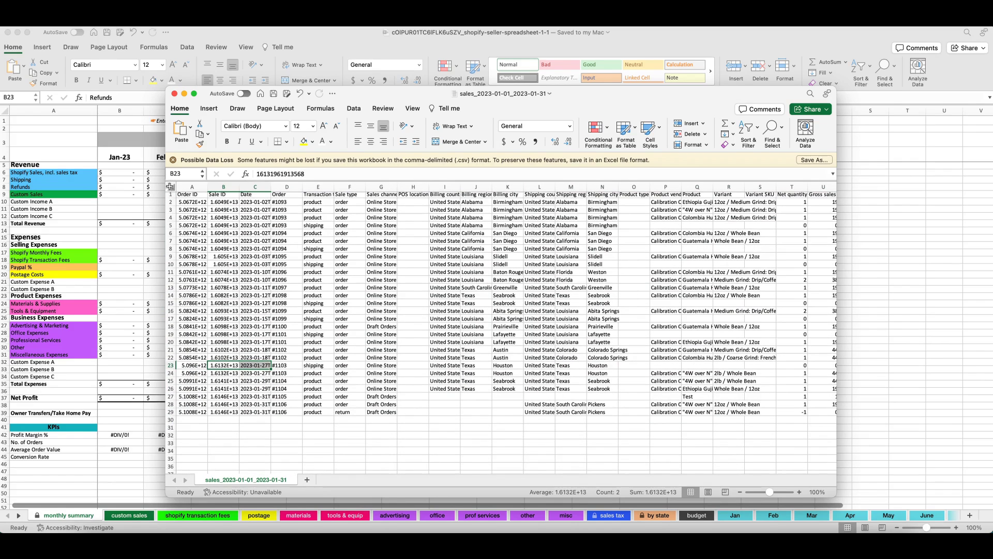
{"action": "left_click", "coordinate": [171, 187]}
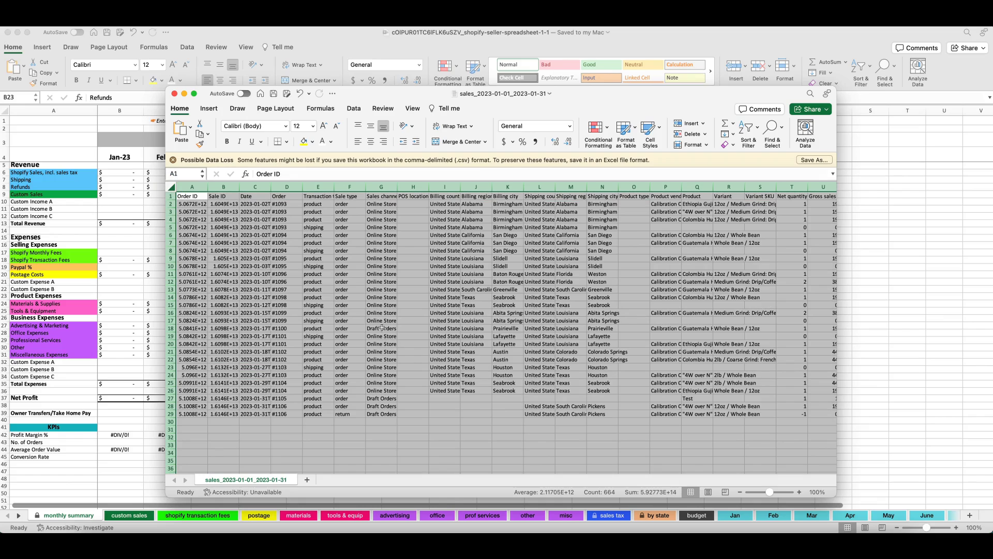
{"action": "right_click", "coordinate": [368, 307]}
{"action": "left_click", "coordinate": [383, 321]}
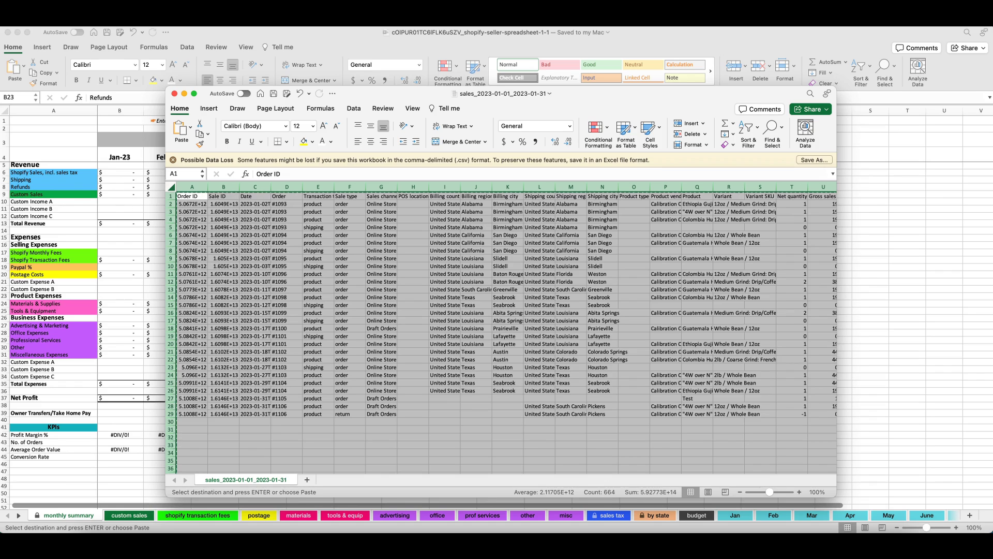
Step: Bring the seller summary workbook back to the front
{"action": "left_click", "coordinate": [82, 23]}
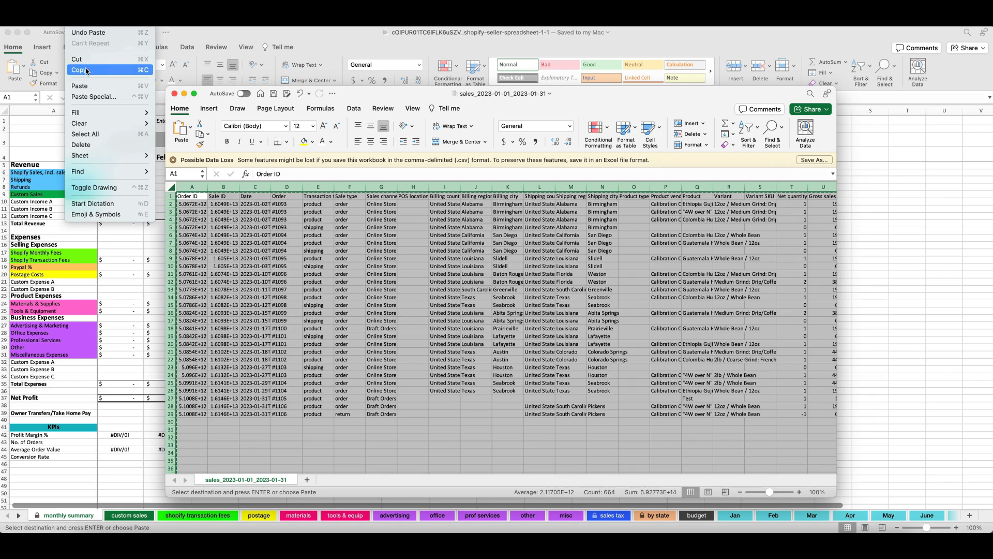
{"action": "left_click", "coordinate": [97, 322]}
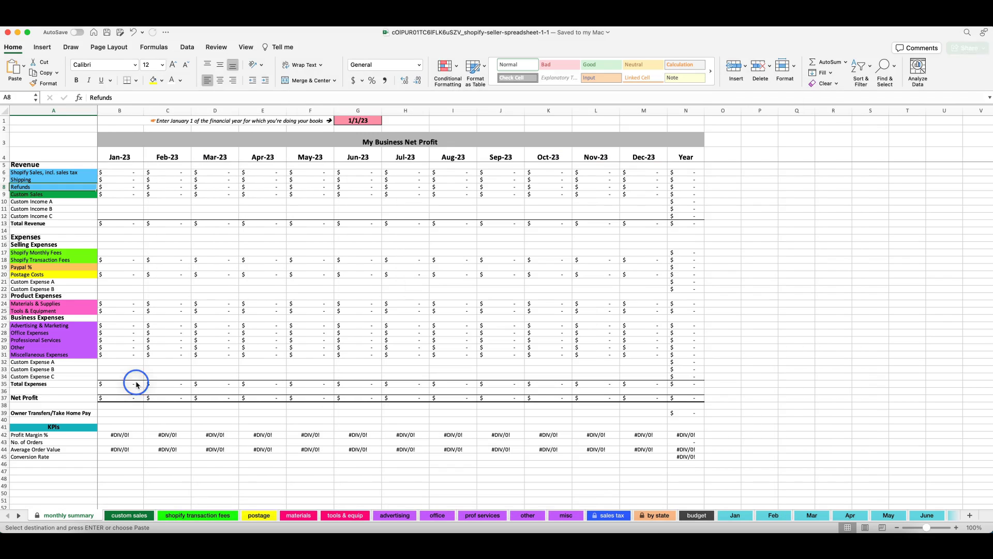
{"action": "left_click", "coordinate": [137, 383]}
Step: Paste the Shopify orders at A1 of the Jan sheet, then view the monthly summary
{"action": "left_click", "coordinate": [738, 517]}
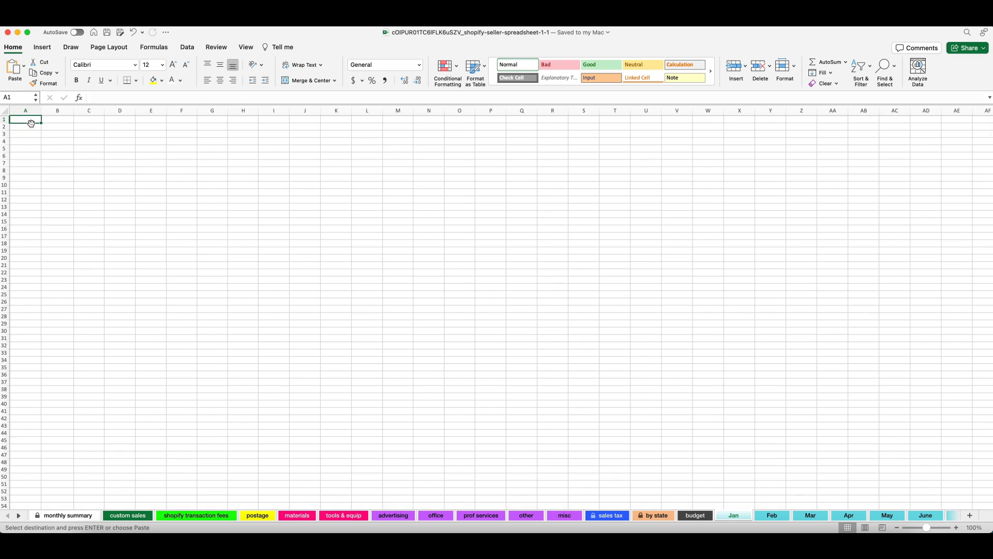
{"action": "left_click", "coordinate": [17, 109]}
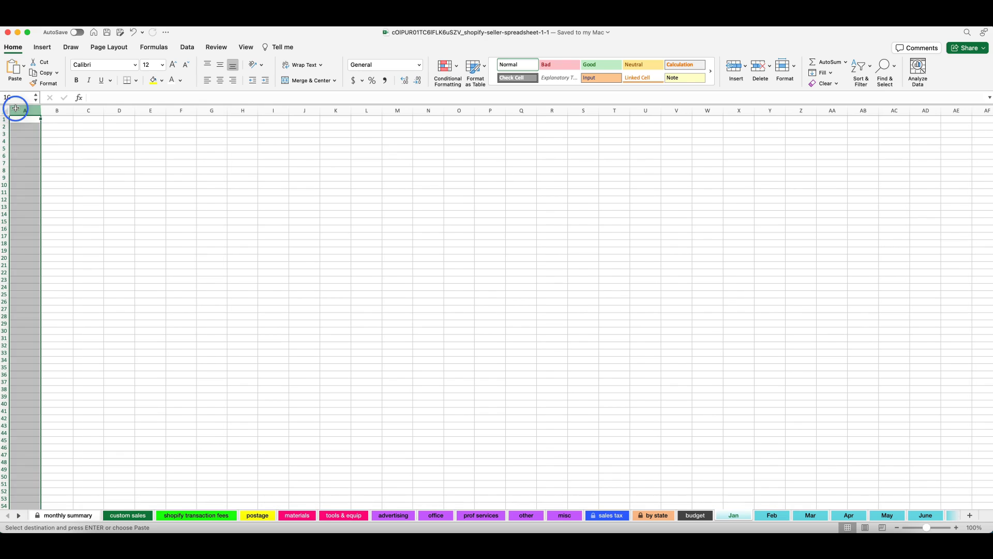
{"action": "left_click", "coordinate": [22, 133]}
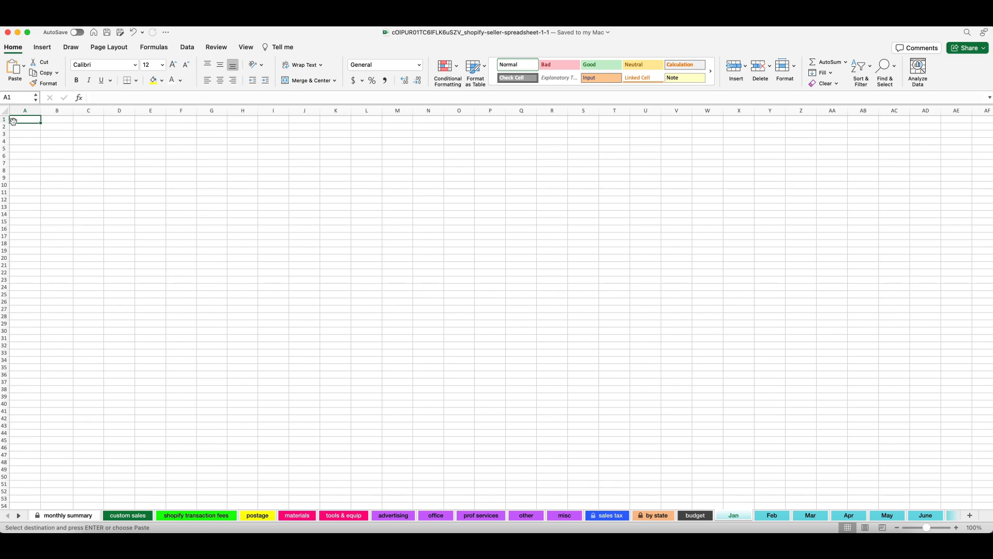
{"action": "right_click", "coordinate": [24, 120]}
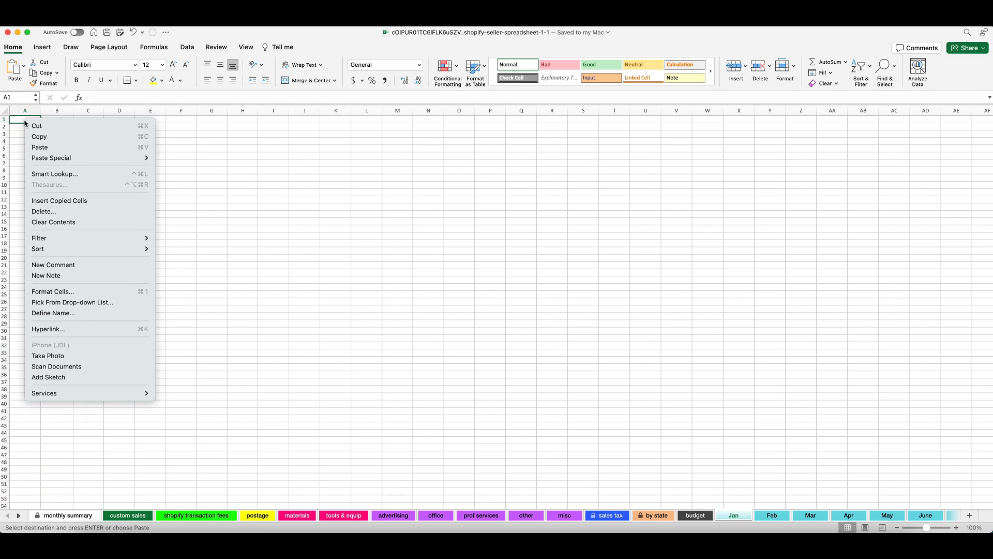
{"action": "left_click", "coordinate": [44, 147]}
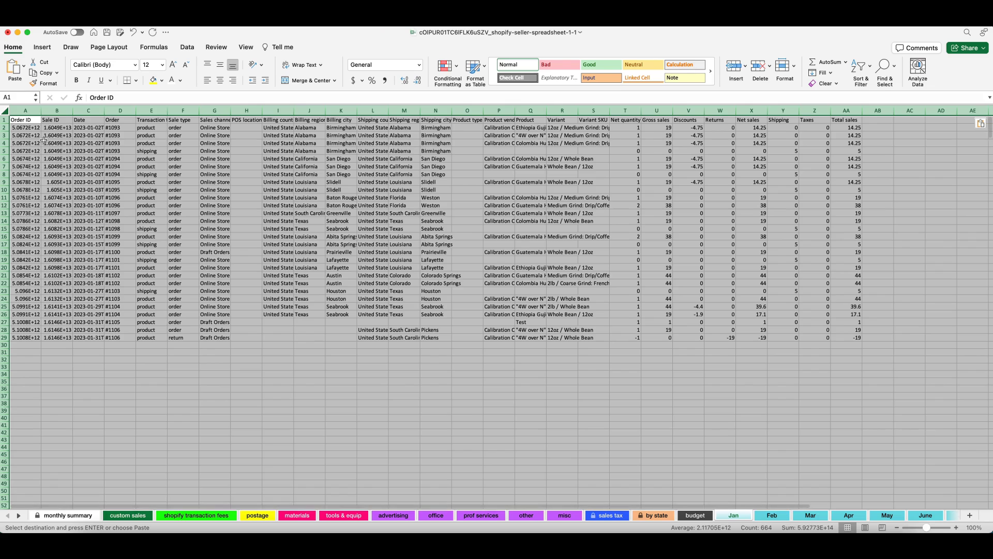
{"action": "left_click", "coordinate": [75, 13]}
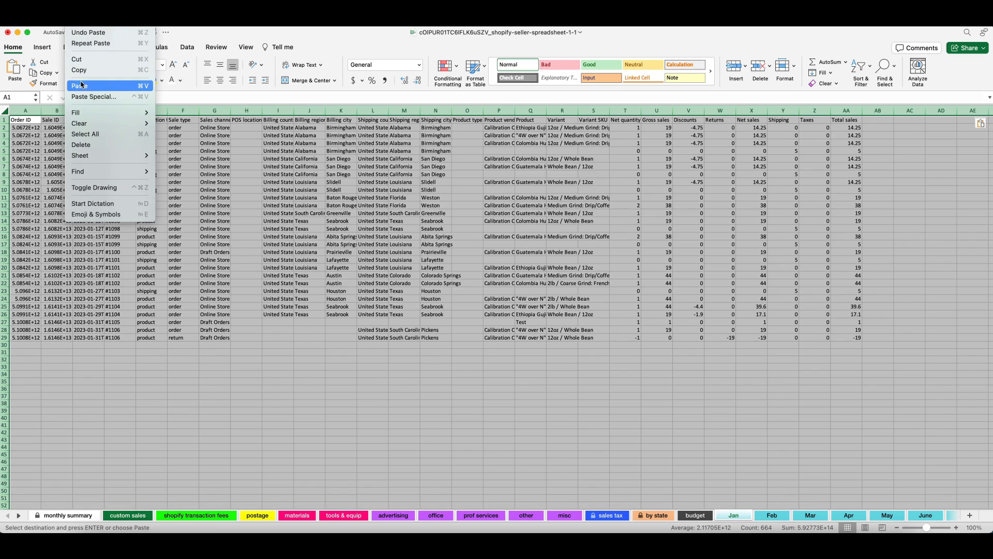
{"action": "left_click", "coordinate": [279, 211]}
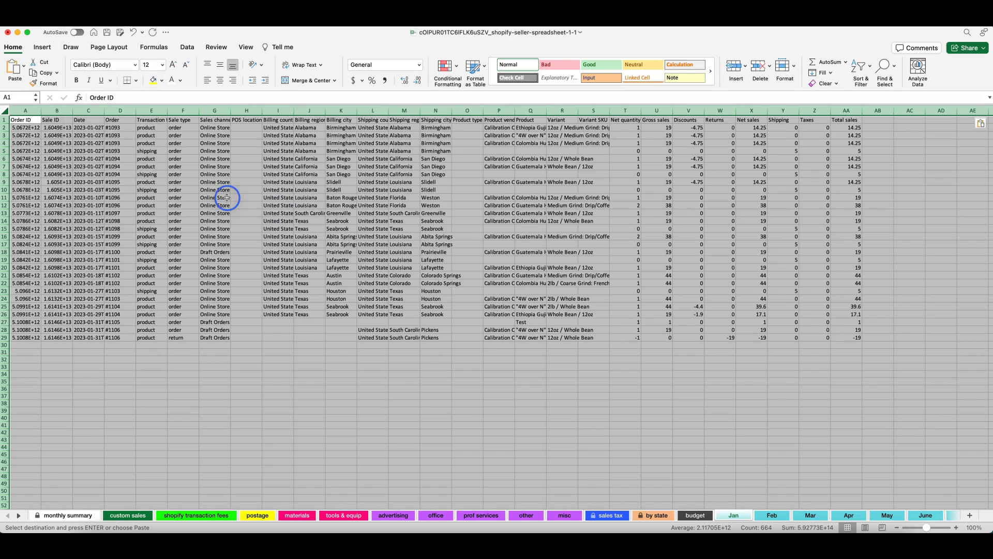
{"action": "left_click", "coordinate": [215, 197]}
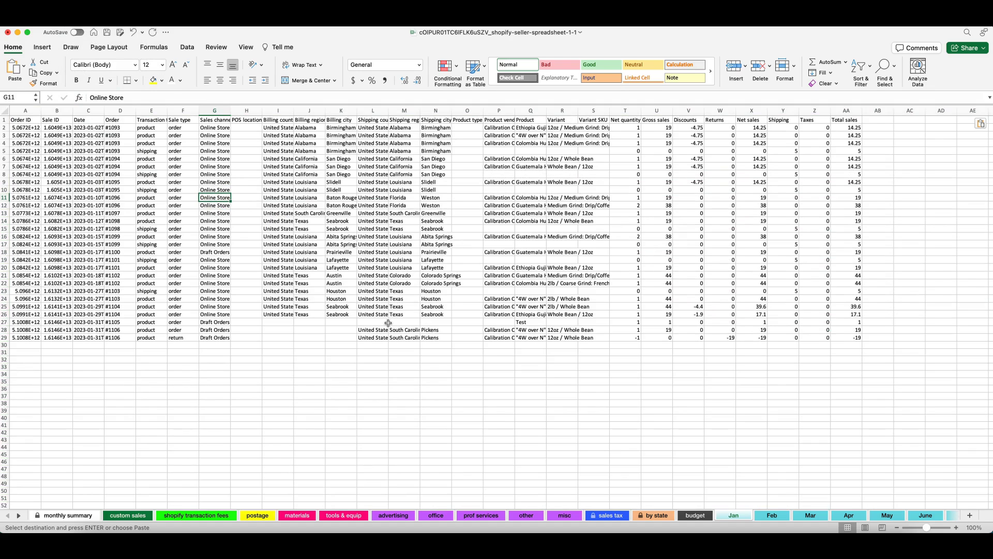
{"action": "left_click", "coordinate": [65, 515]}
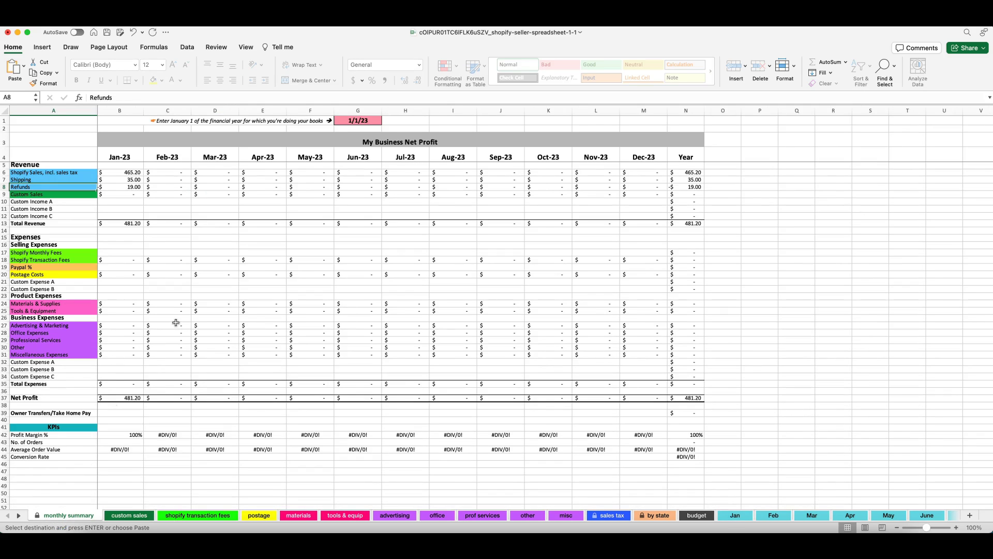
Step: Review the January sales, shipping, refunds and total revenue formulas on the summary
{"action": "left_click_drag", "start_coordinate": [123, 172], "coordinate": [124, 187]}
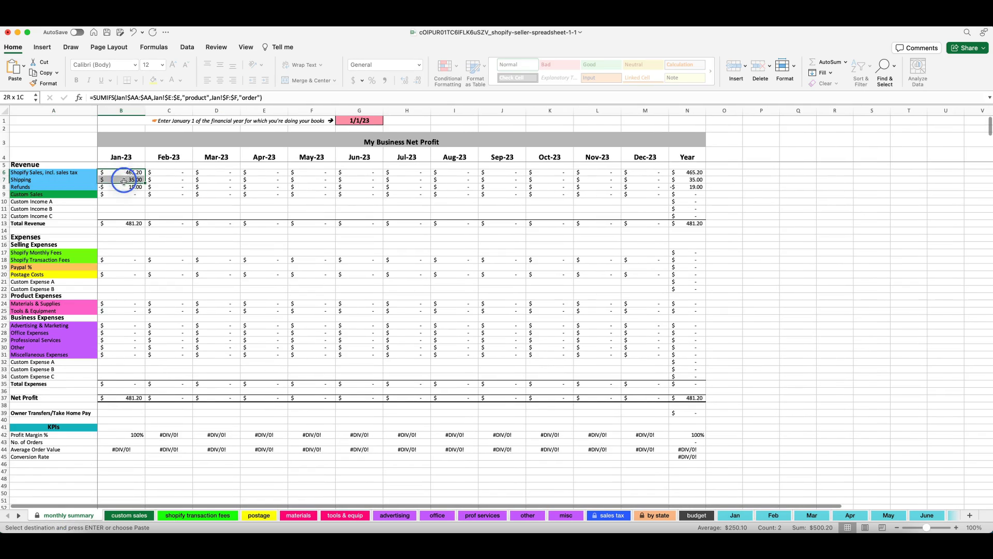
{"action": "left_click", "coordinate": [85, 172]}
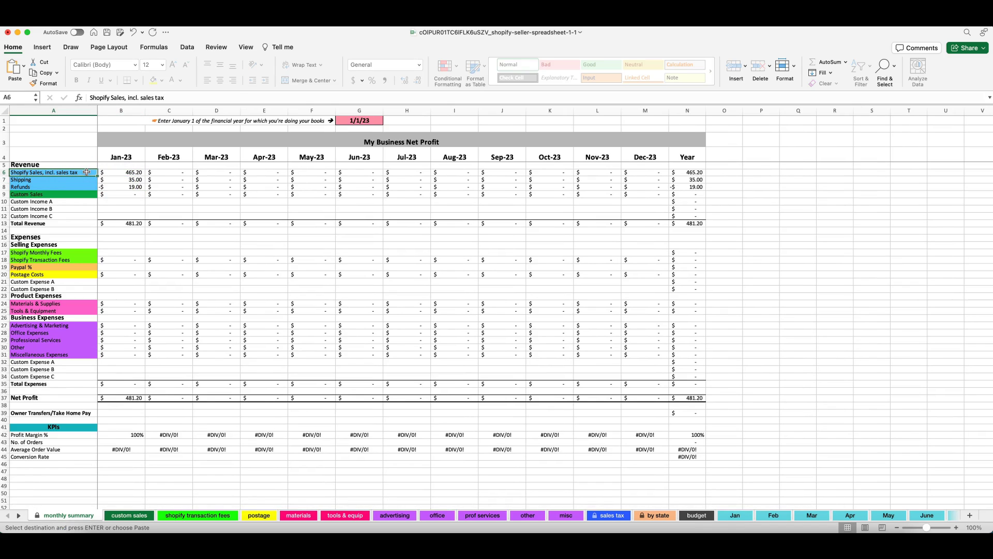
{"action": "left_click", "coordinate": [77, 180]}
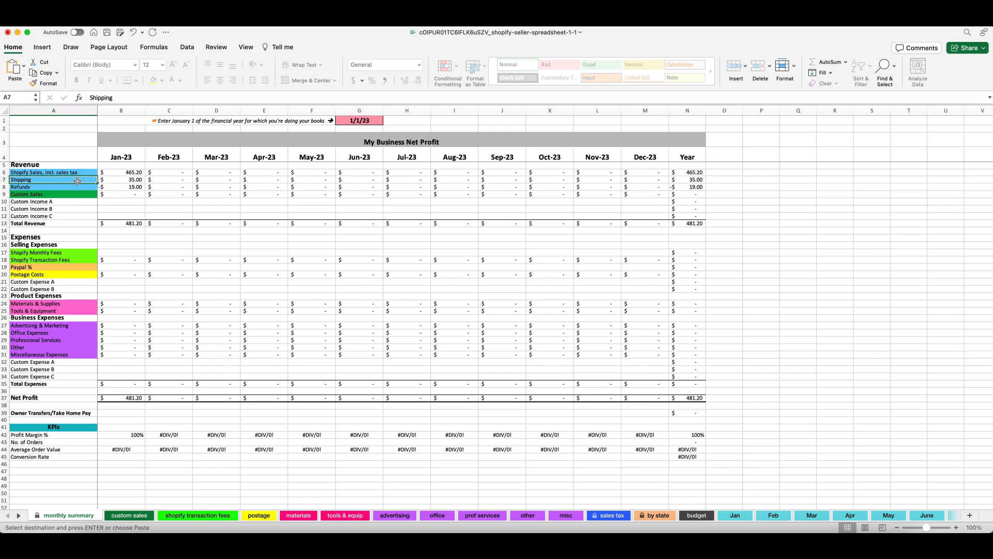
{"action": "left_click", "coordinate": [123, 187]}
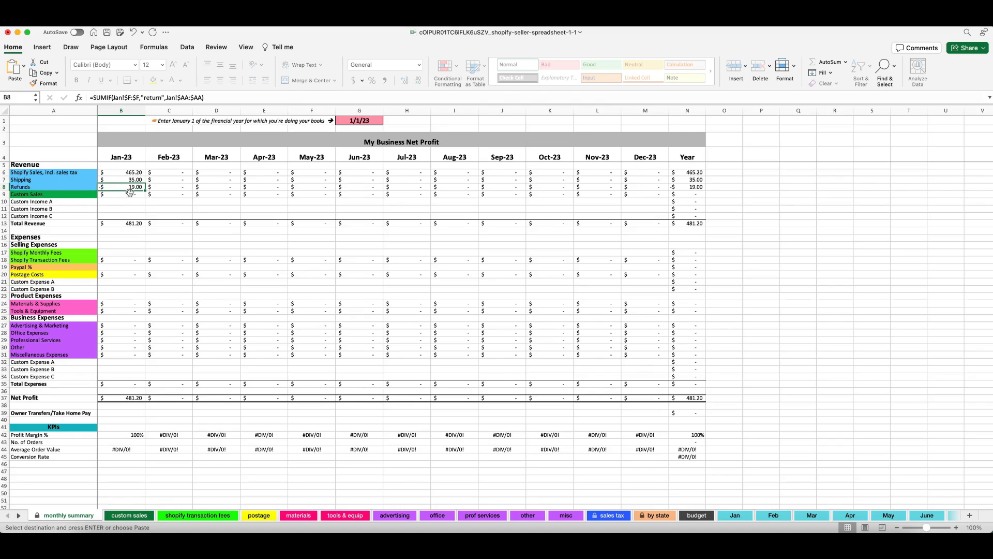
{"action": "left_click", "coordinate": [114, 225]}
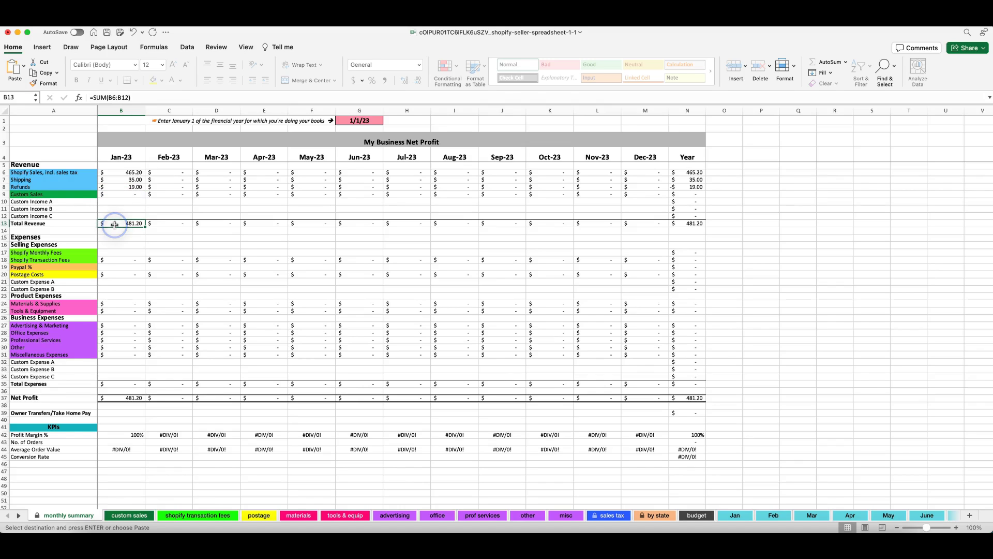
{"action": "left_click", "coordinate": [126, 175]}
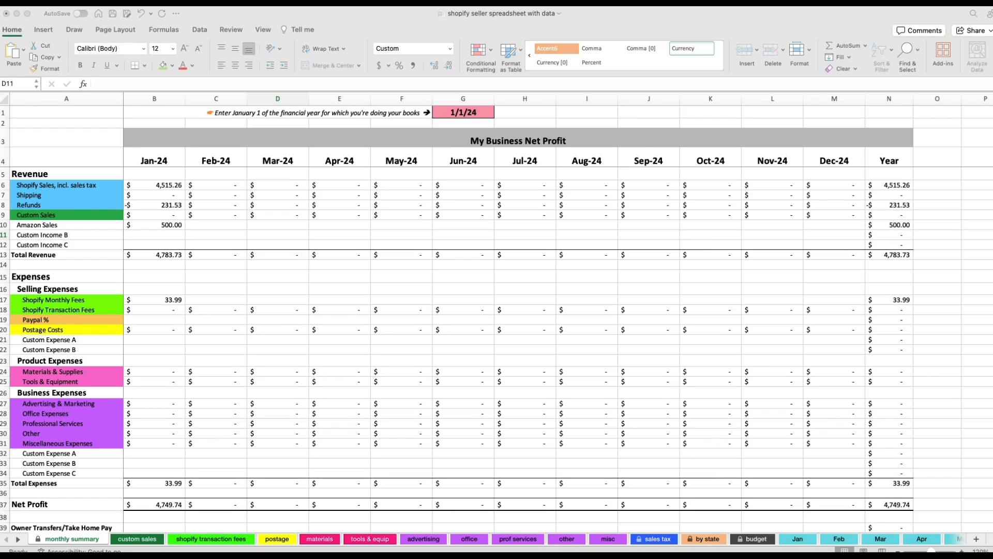
Step: Peek at the Feb sheet, then inspect the Jan-24 sales and shipping SUMIFS formulas
{"action": "left_click", "coordinate": [838, 538]}
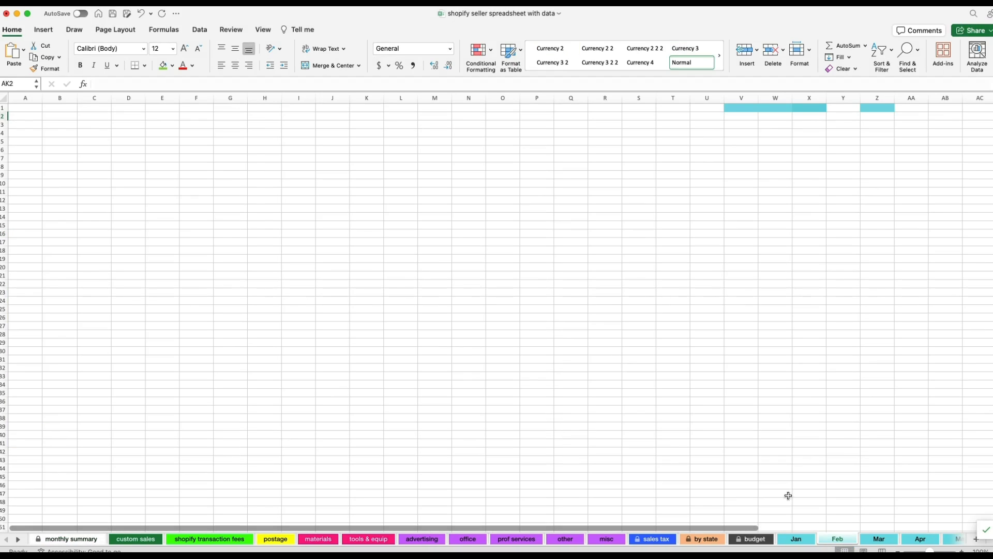
{"action": "left_click", "coordinate": [26, 107]}
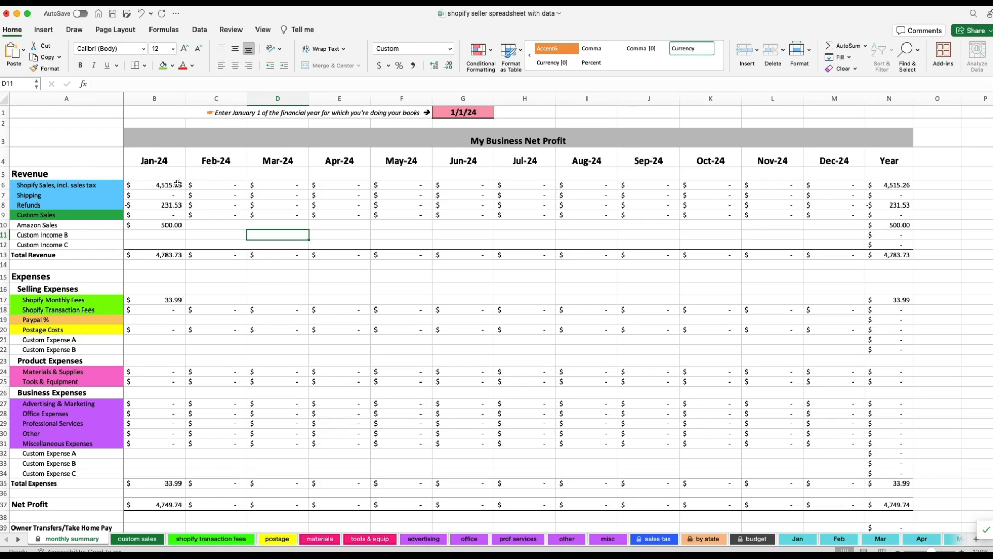
{"action": "left_click", "coordinate": [176, 185]}
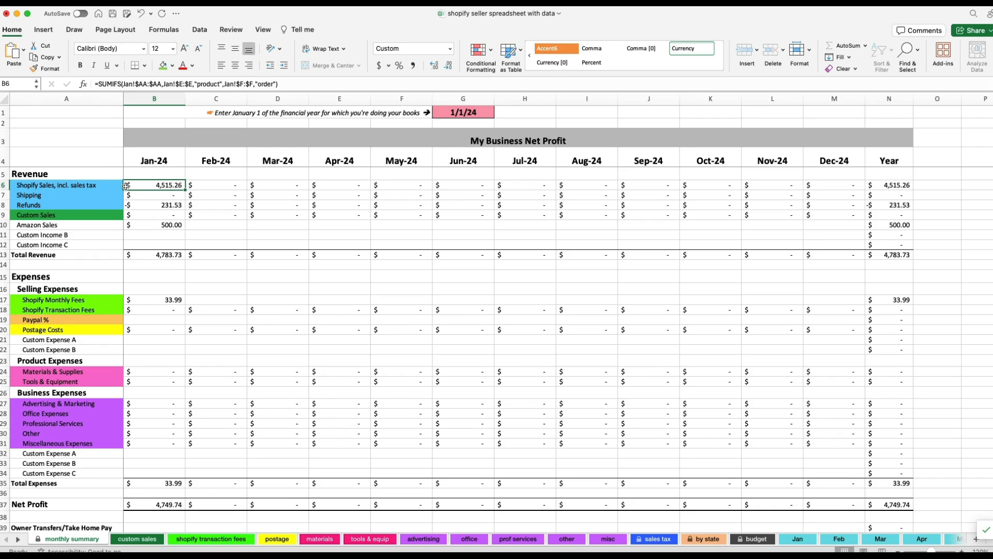
{"action": "left_click", "coordinate": [120, 196]}
{"action": "left_click", "coordinate": [170, 197]}
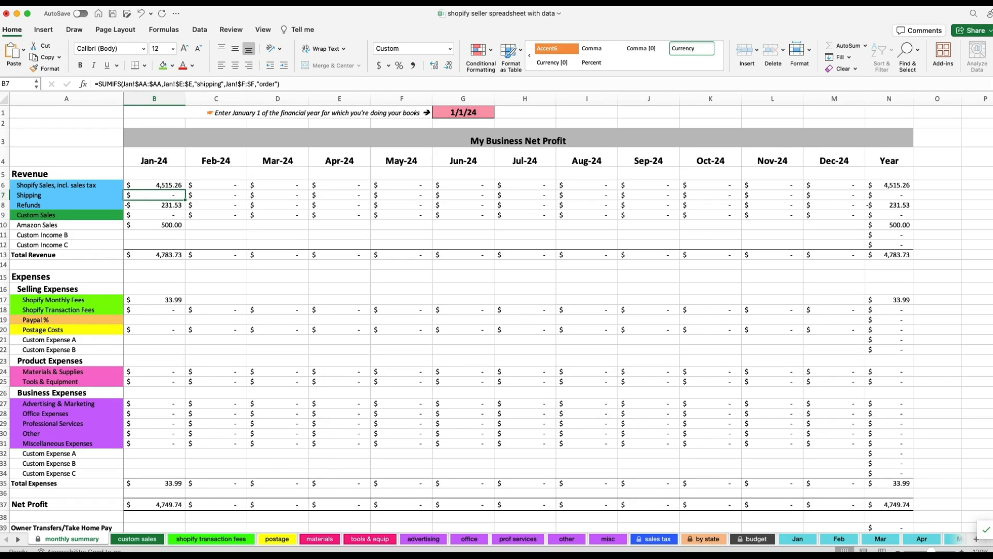
Step: Check the Jan sheet's billing columns, including Billing city, then view the sales tax sheet
{"action": "left_click", "coordinate": [805, 540]}
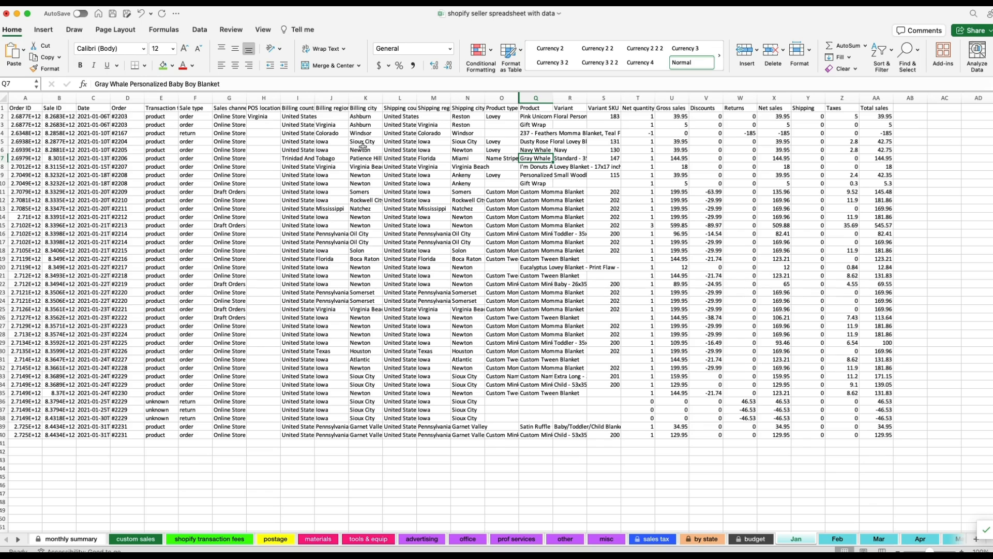
{"action": "left_click", "coordinate": [331, 98]}
{"action": "left_click", "coordinate": [365, 98]}
{"action": "left_click", "coordinate": [366, 107]}
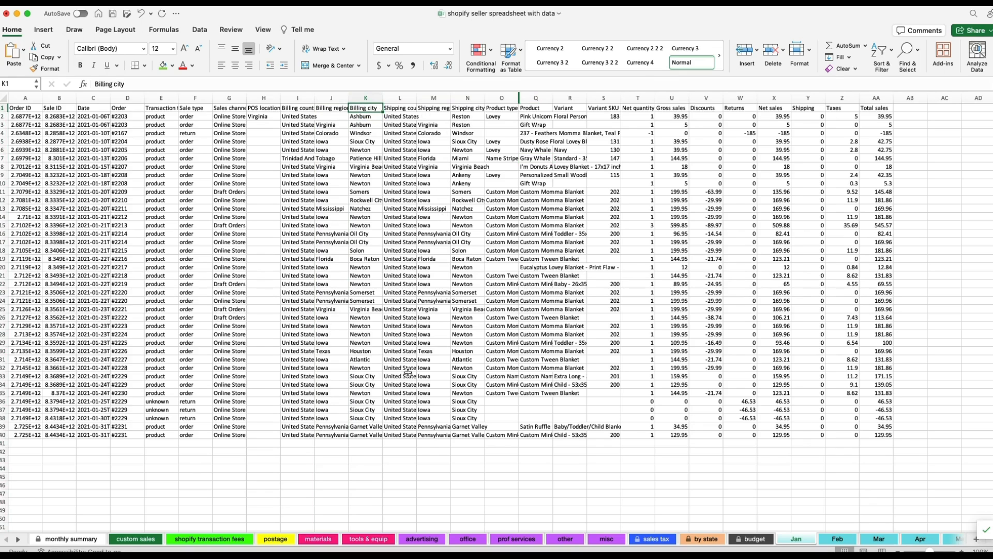
{"action": "left_click", "coordinate": [649, 539]}
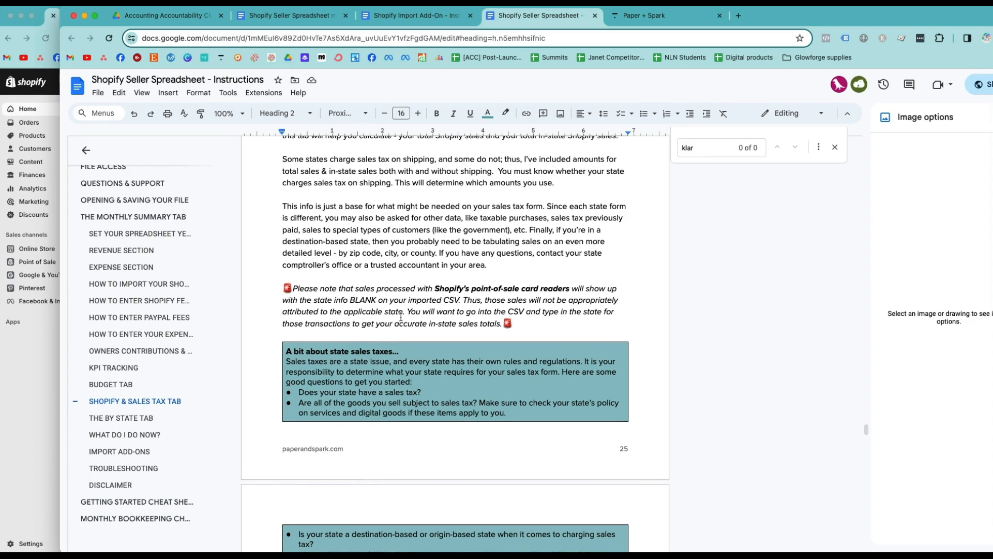
{"action": "scroll", "coordinate": [398, 316], "scroll_direction": "down", "scroll_amount": 1}
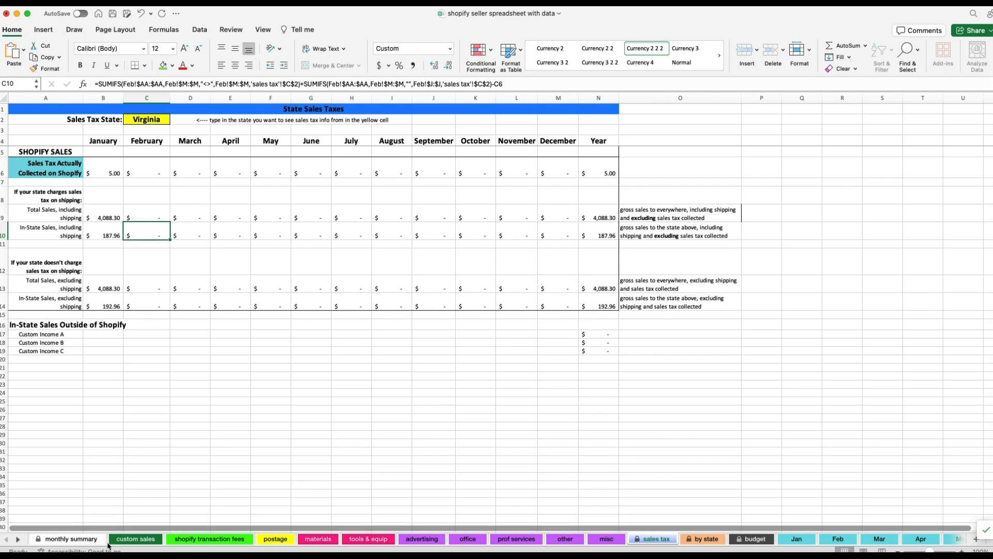
Step: Return to the monthly summary showing Jan-24 net profit of 4,749.74
{"action": "left_click", "coordinate": [84, 540]}
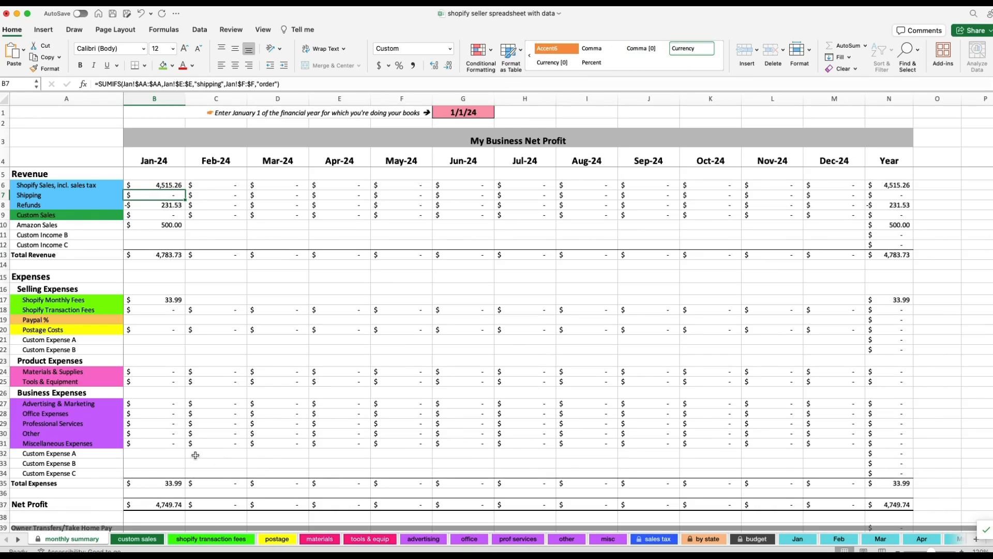